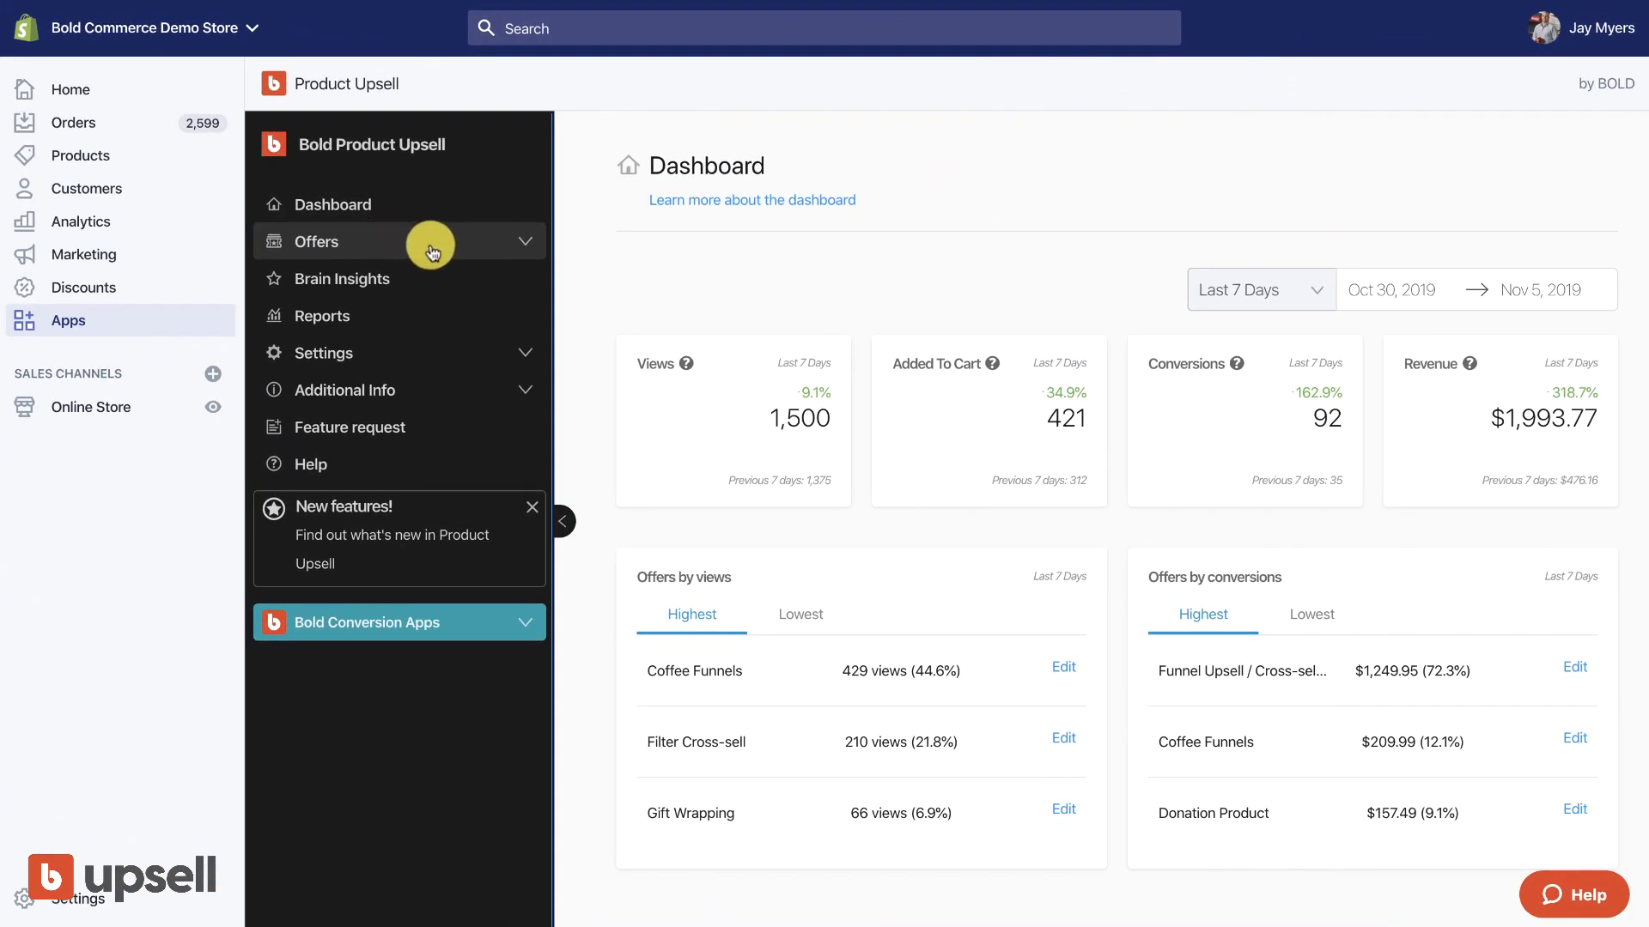
Step: Create a new upsell offer and name it "Upsell After Checkout Coasters 50%"
left_click(431, 251)
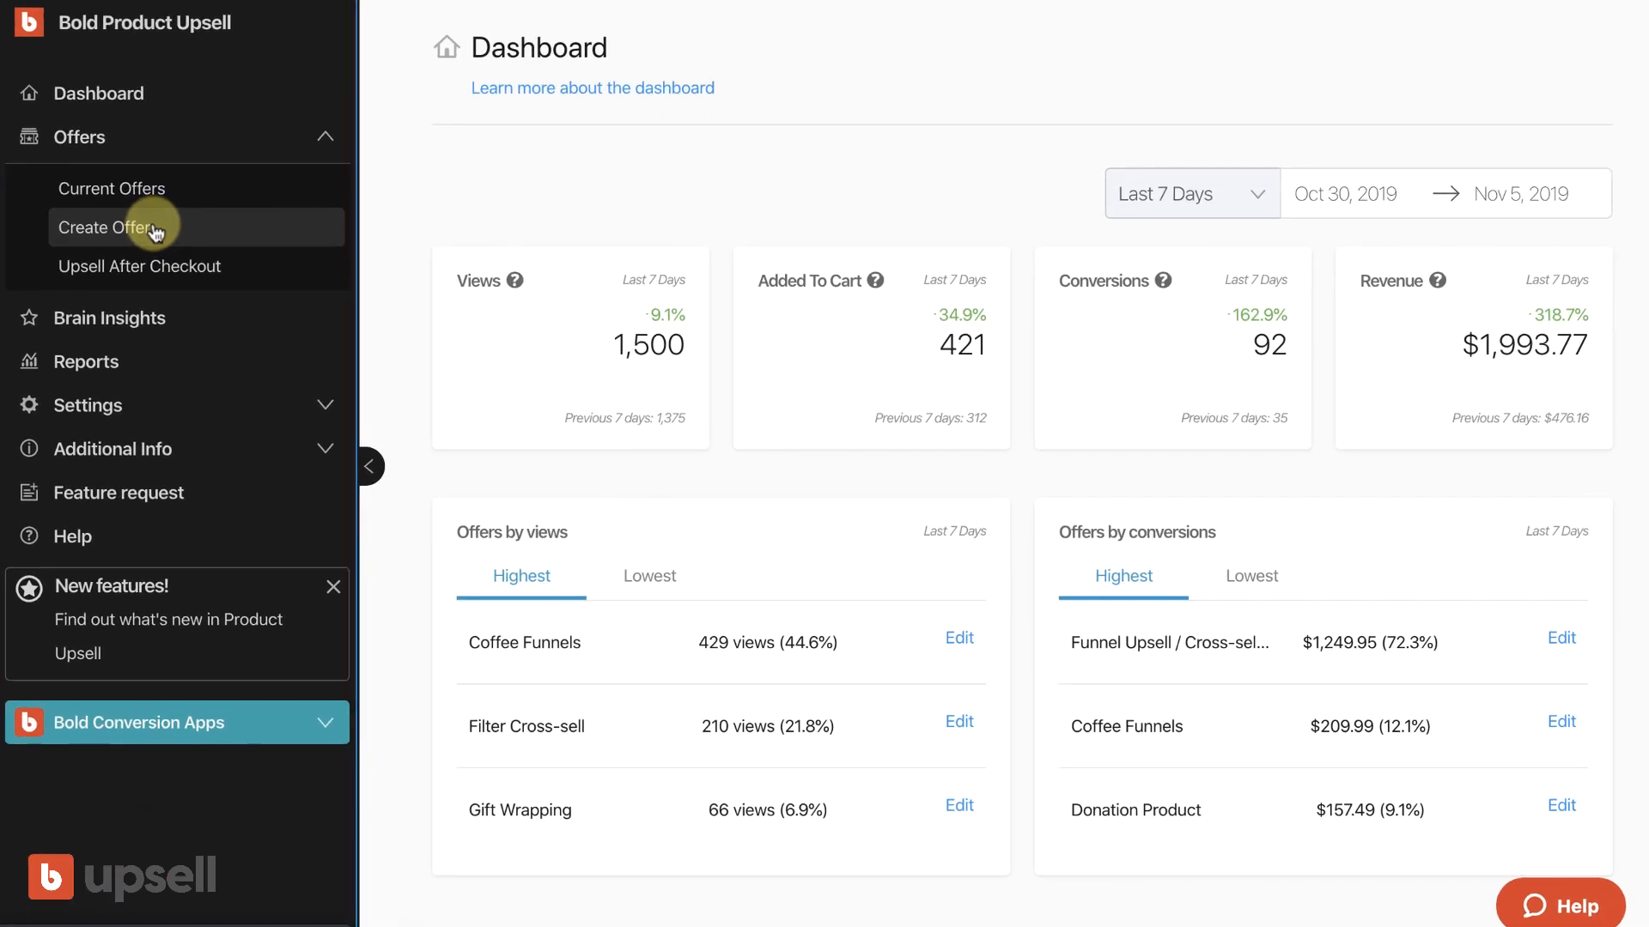
left_click(156, 229)
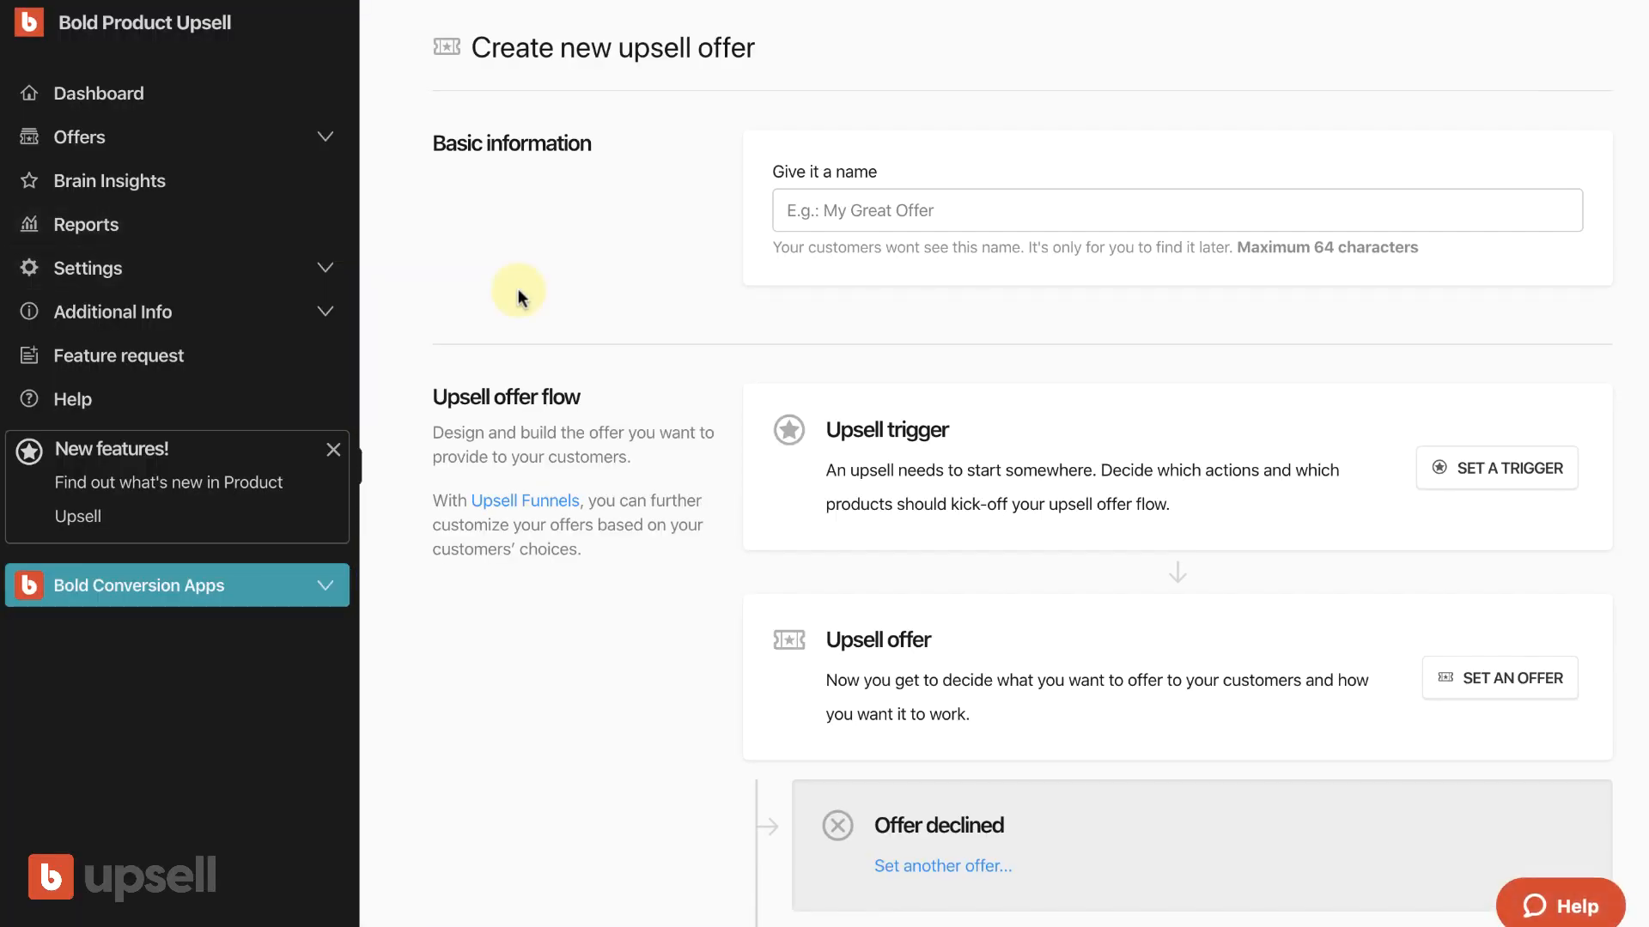
left_click(857, 203)
type("Upsell After Checkout Coasters 50%")
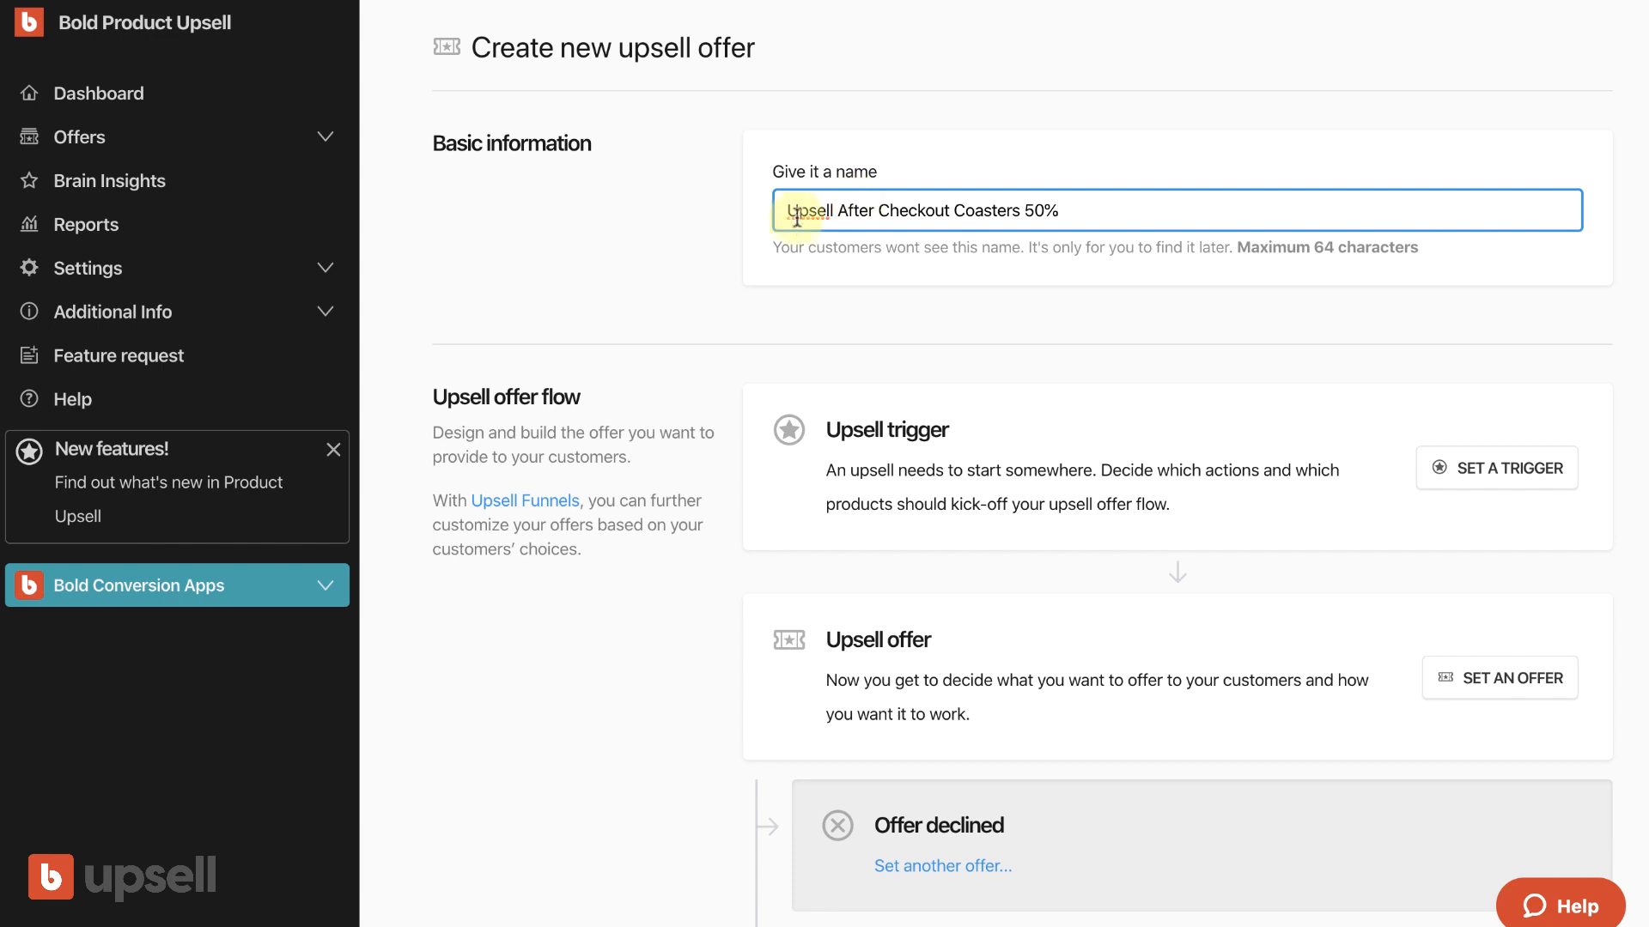
Step: Set the upsell trigger event to After checkout
scroll(906, 273, "down", 3)
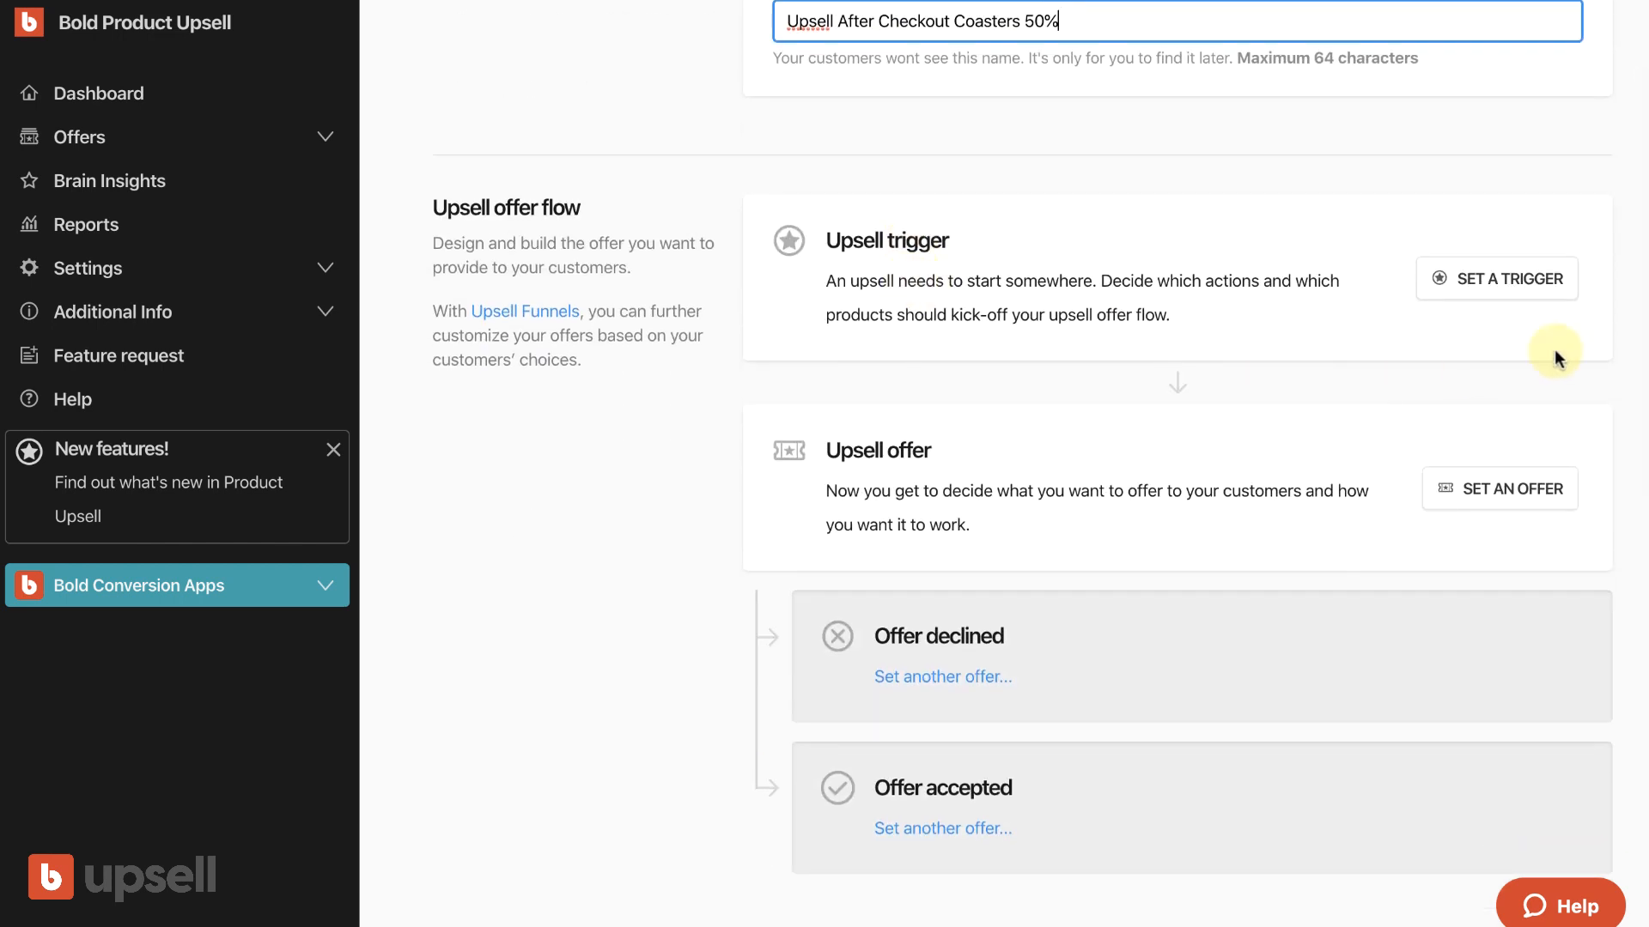
left_click(1511, 283)
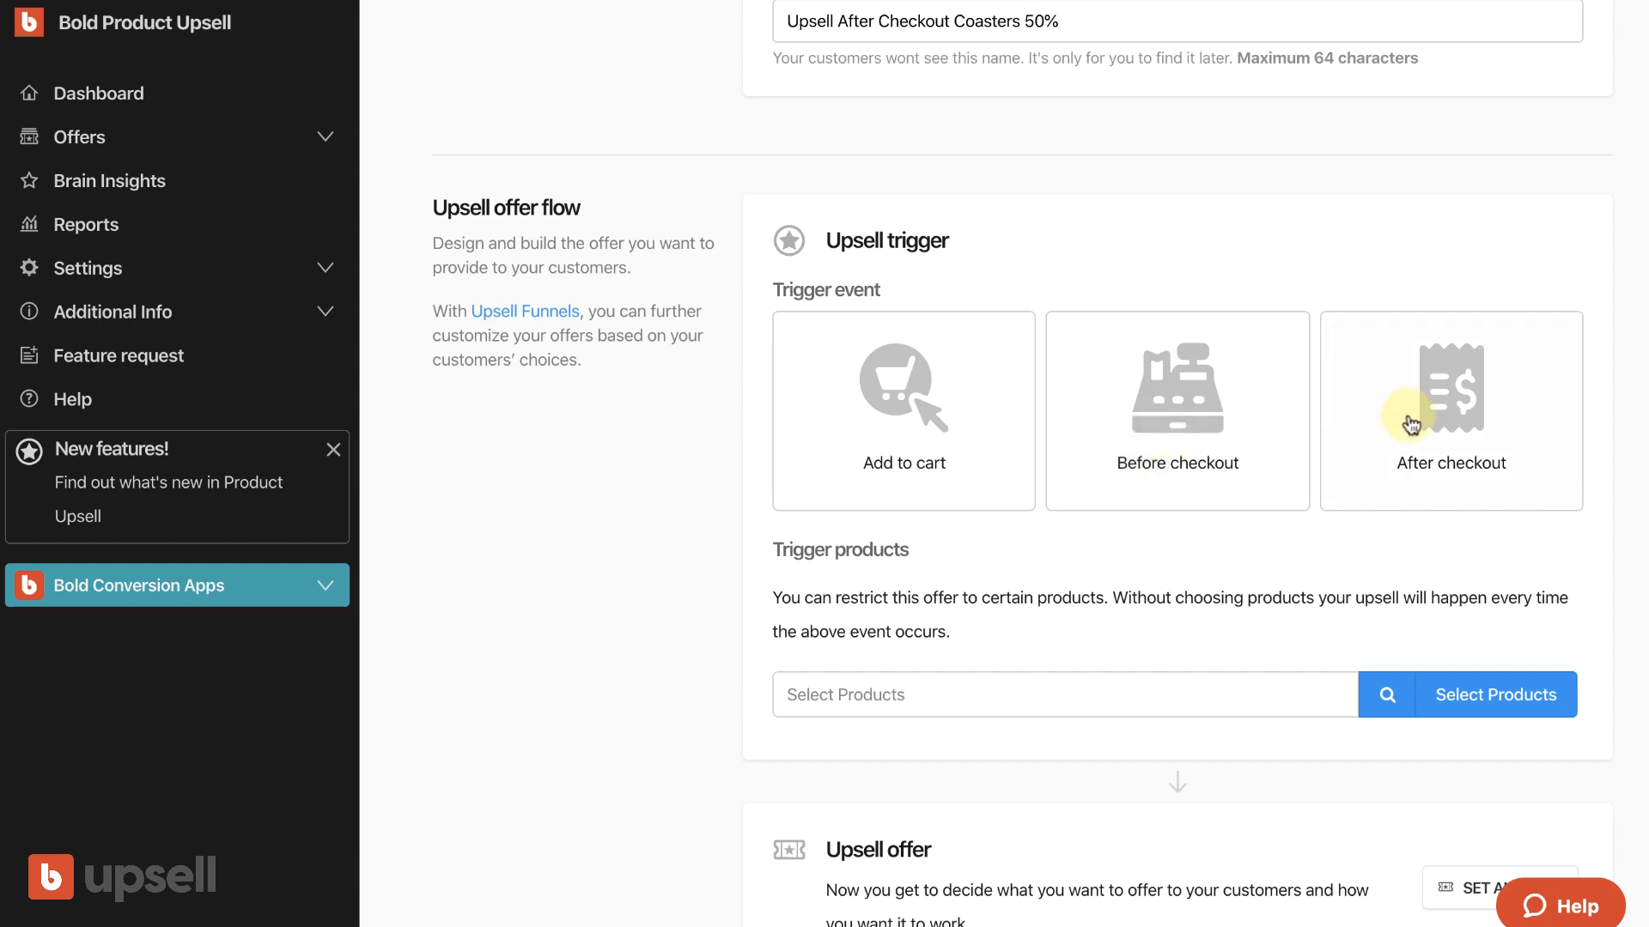
left_click(1505, 429)
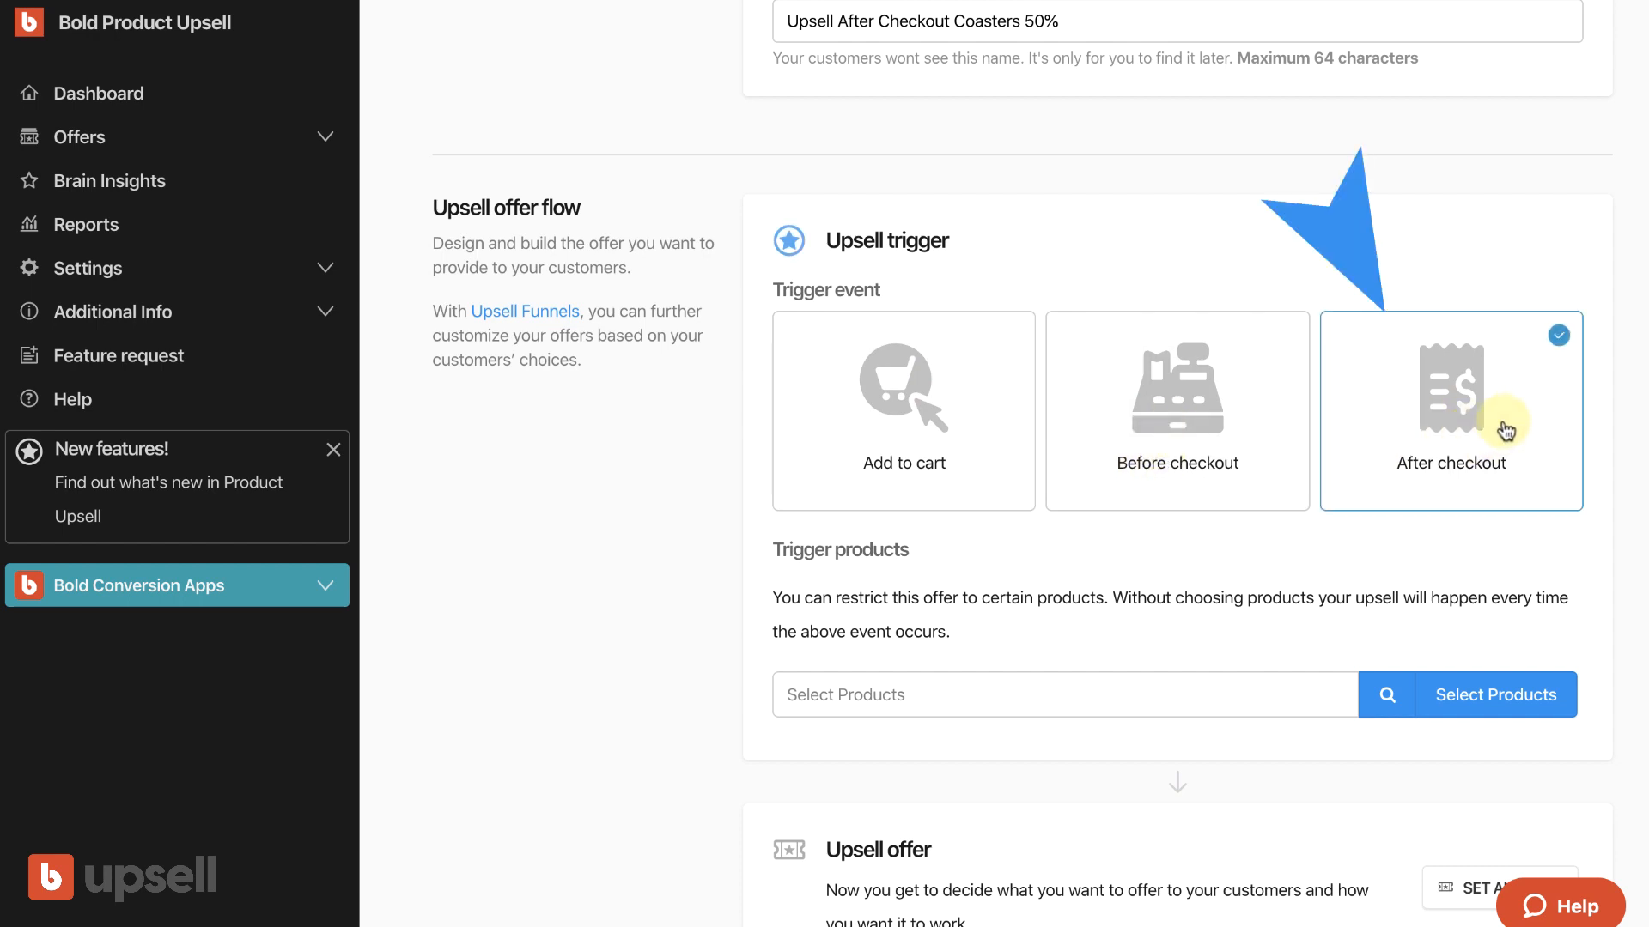
Step: Select Breville Nespresso Creatista Plus, Breville Premium and Bold Coffee Topping as trigger products
scroll(1275, 511, "down", 4)
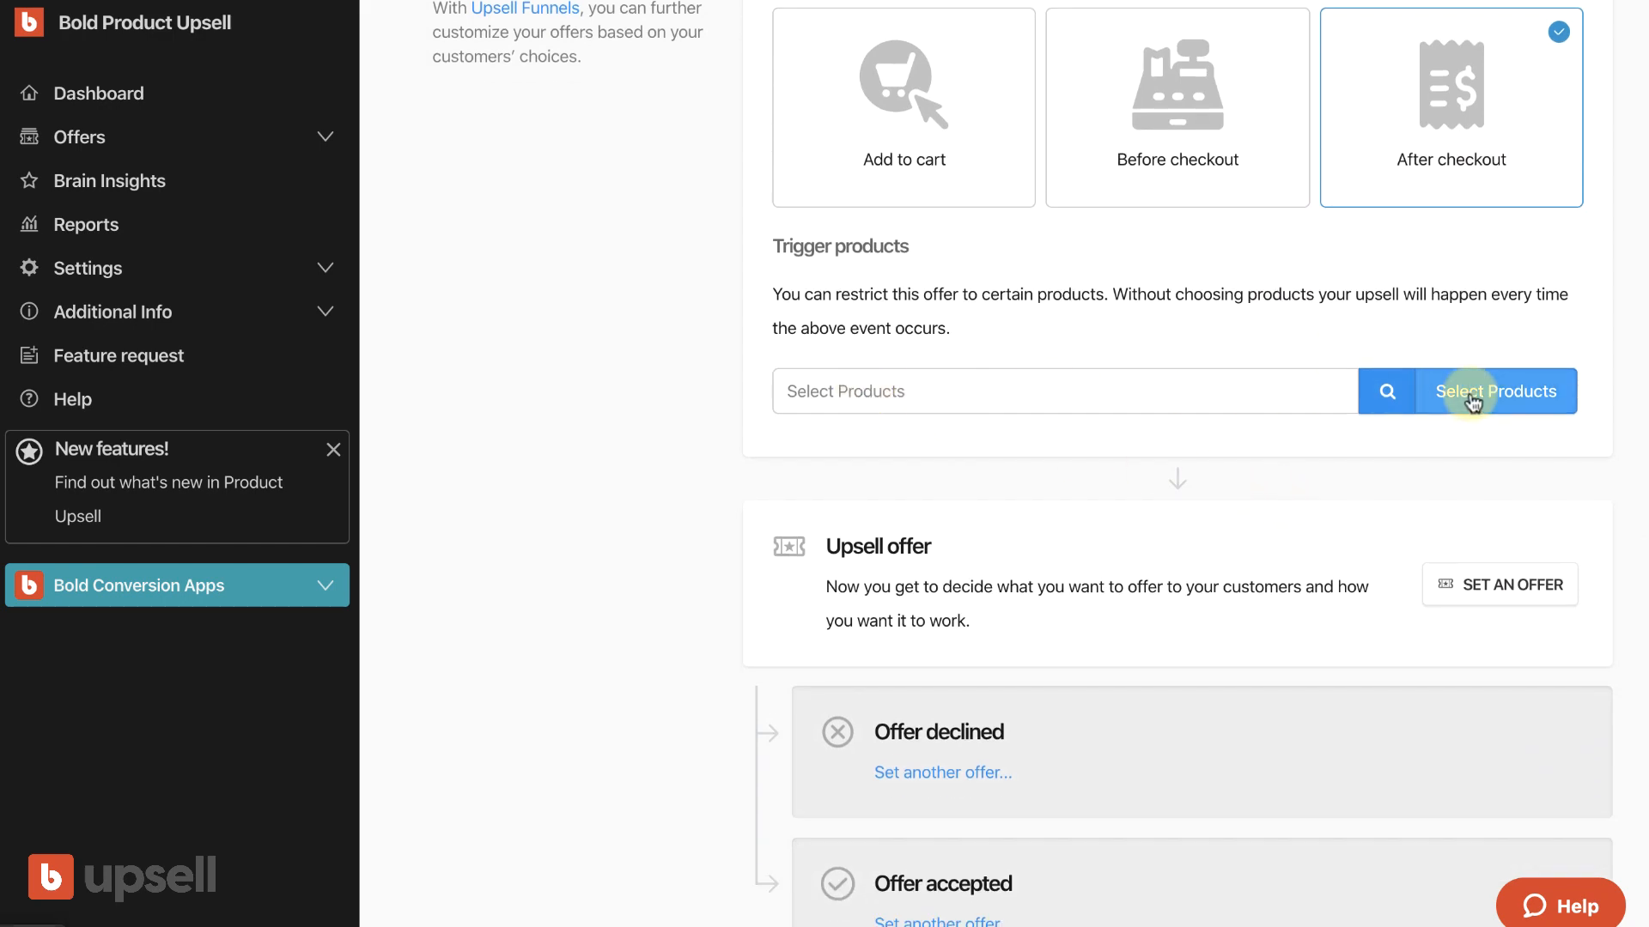
left_click(1472, 396)
scroll(1470, 391, "down", 2)
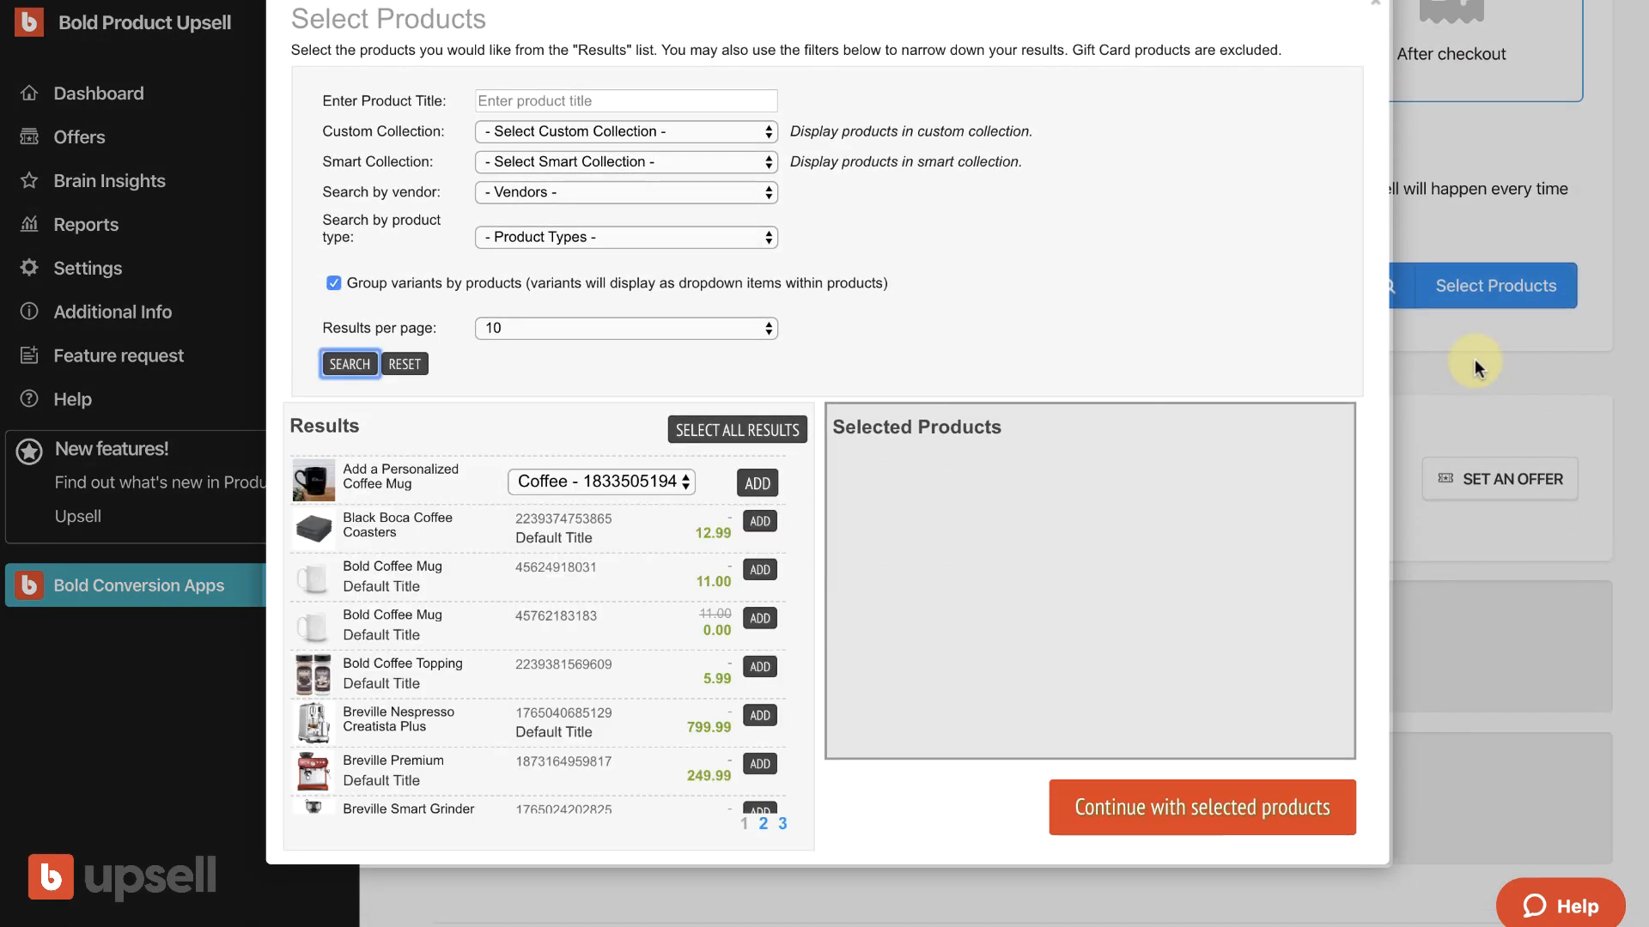
left_click(760, 715)
left_click(760, 765)
left_click(760, 667)
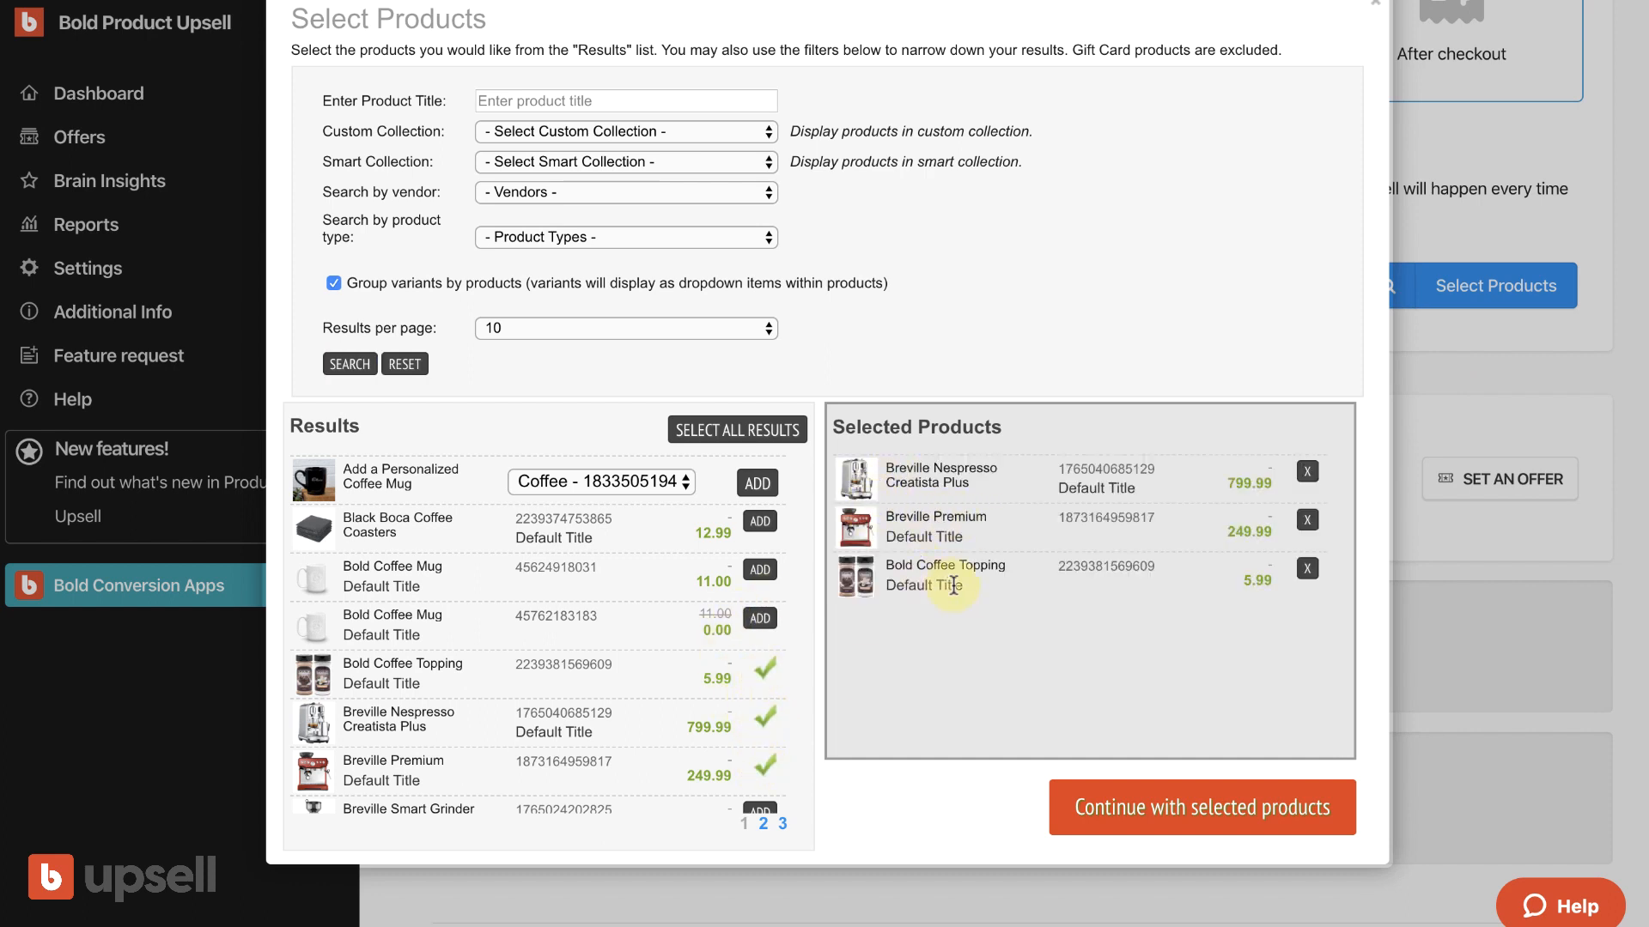
Step: Remove all three selected trigger products and close the product selection
left_click(1307, 569)
left_click(1307, 522)
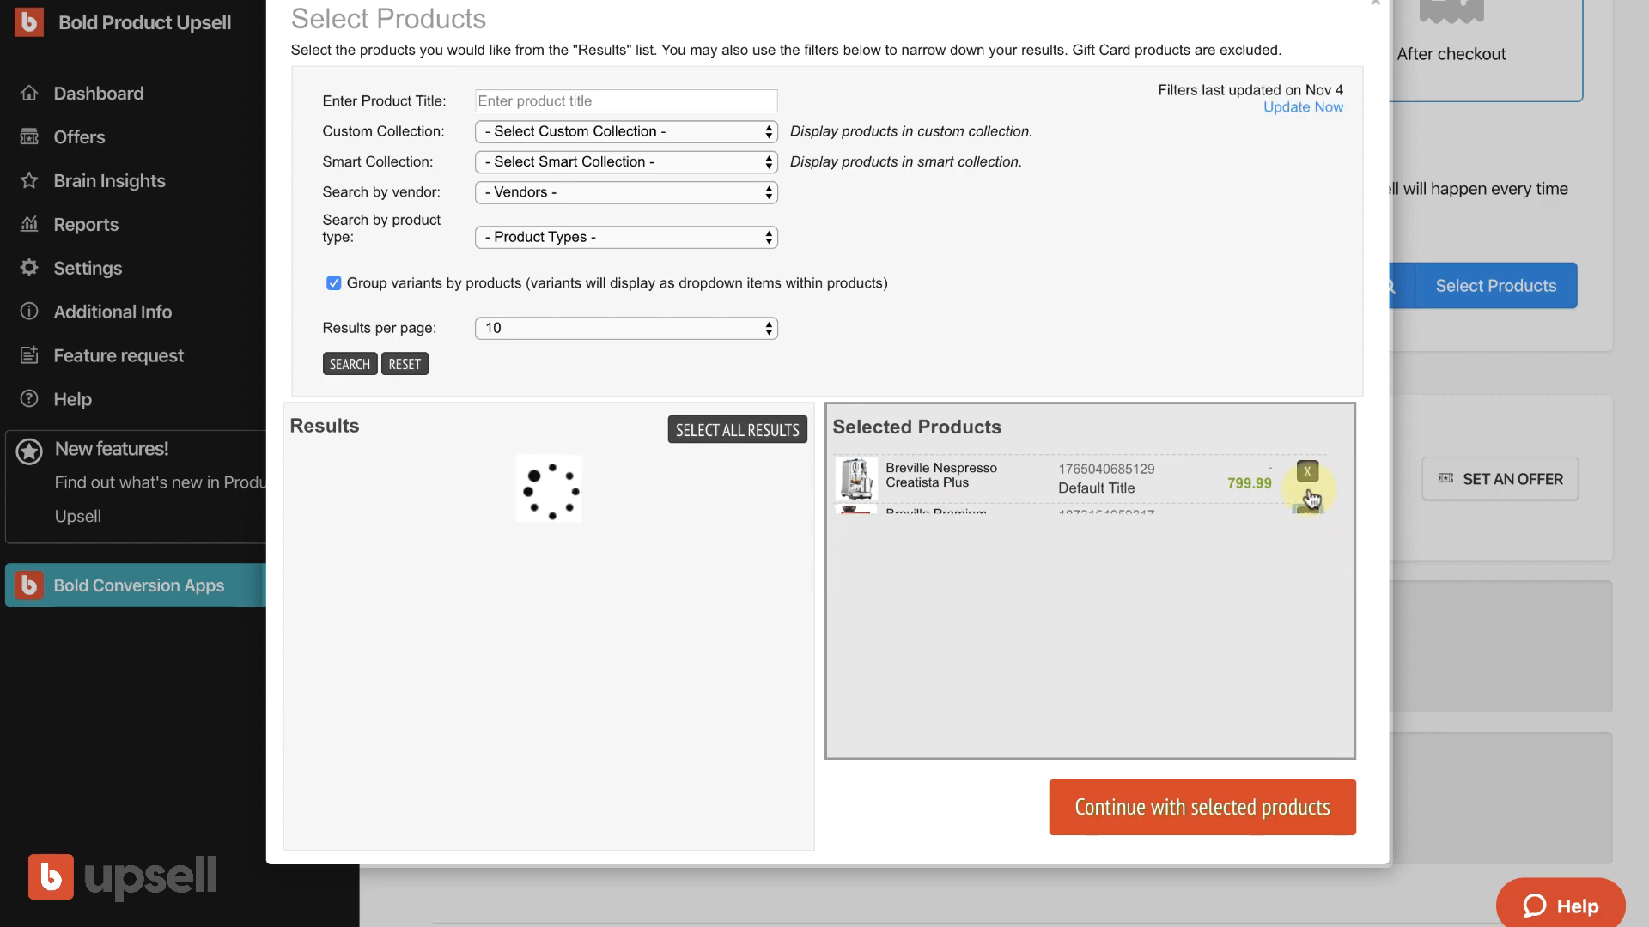
left_click(1307, 471)
left_click(1437, 407)
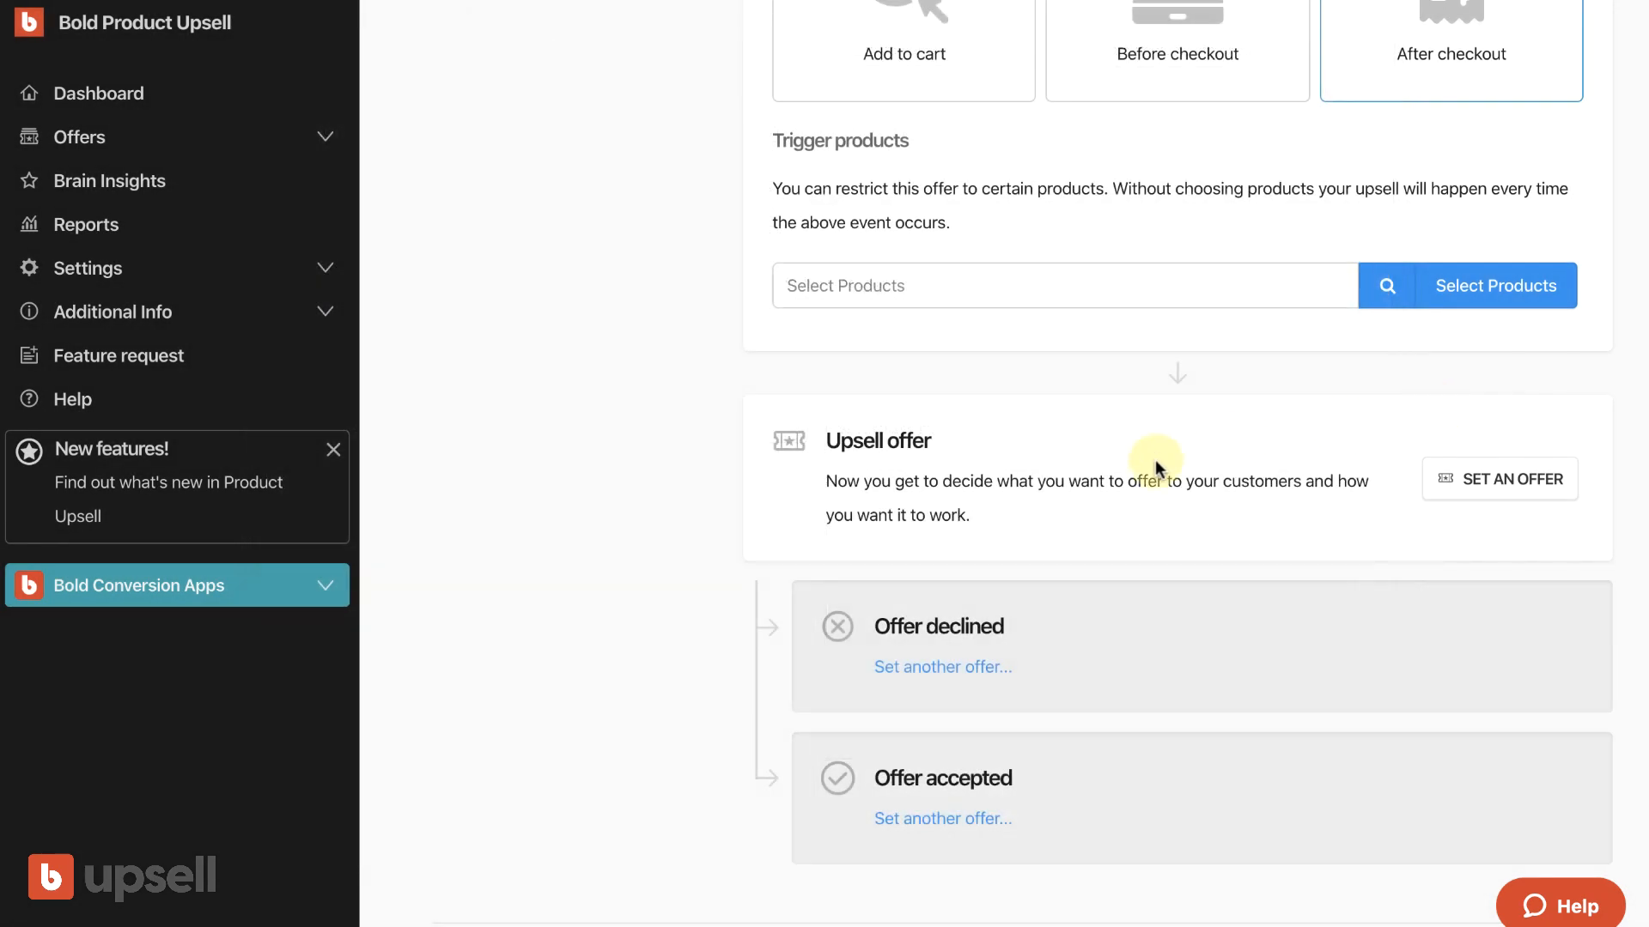
Step: Add a cart value condition with a minimum of 100 and a maximum of 1000
scroll(1156, 460, "down", 6)
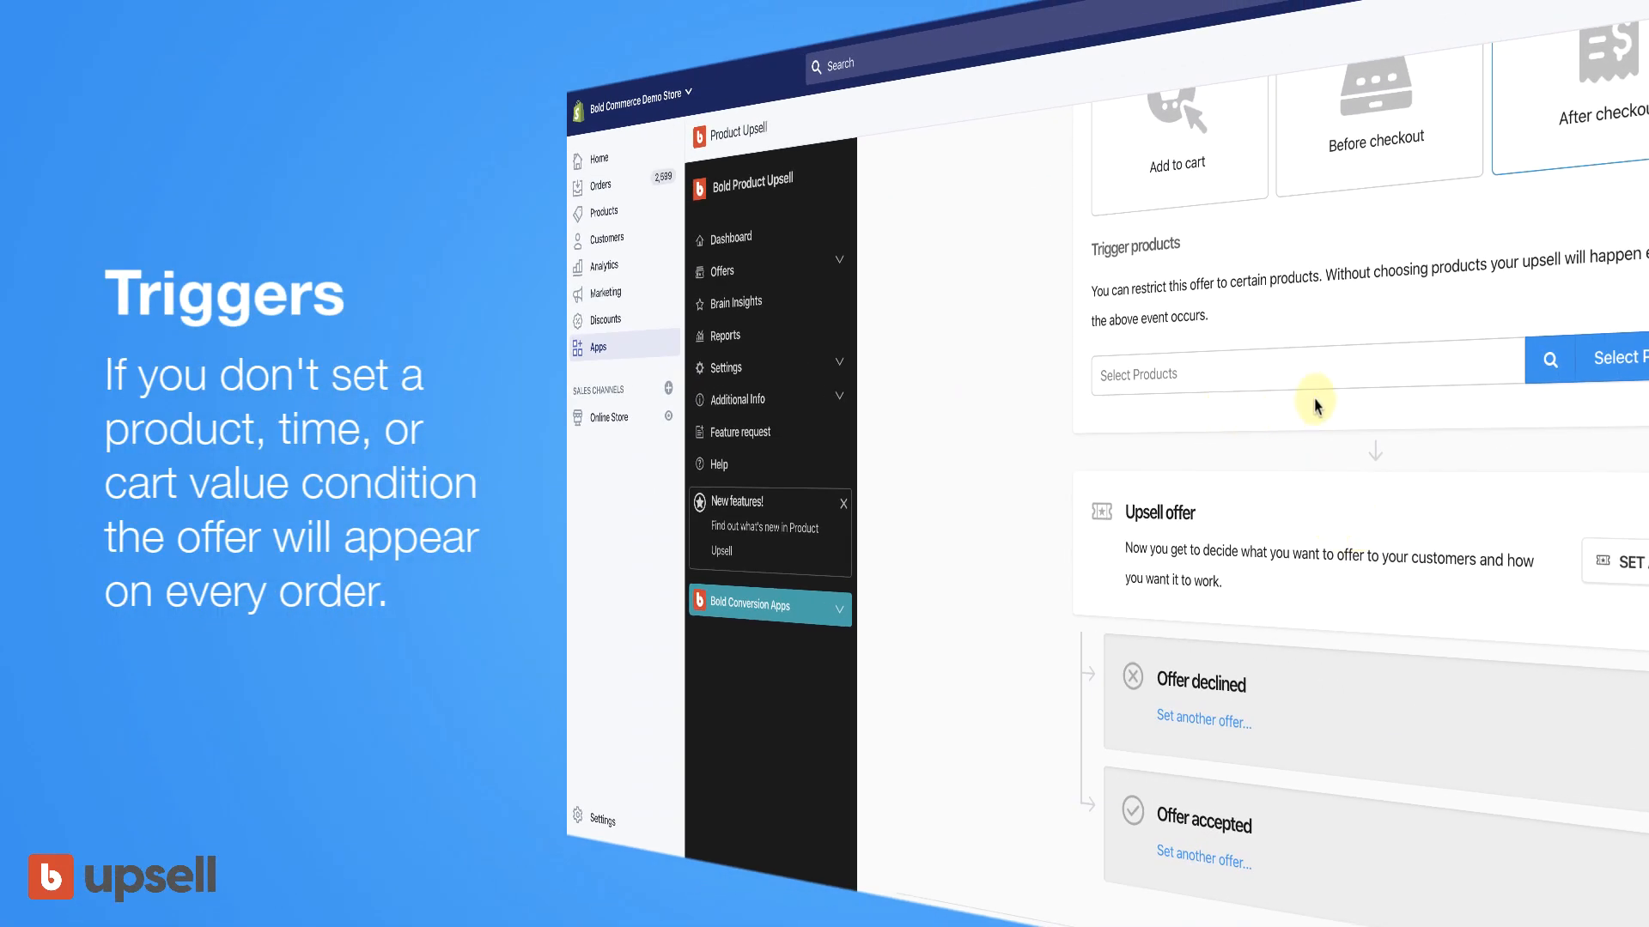
scroll(1298, 410, "down", 6)
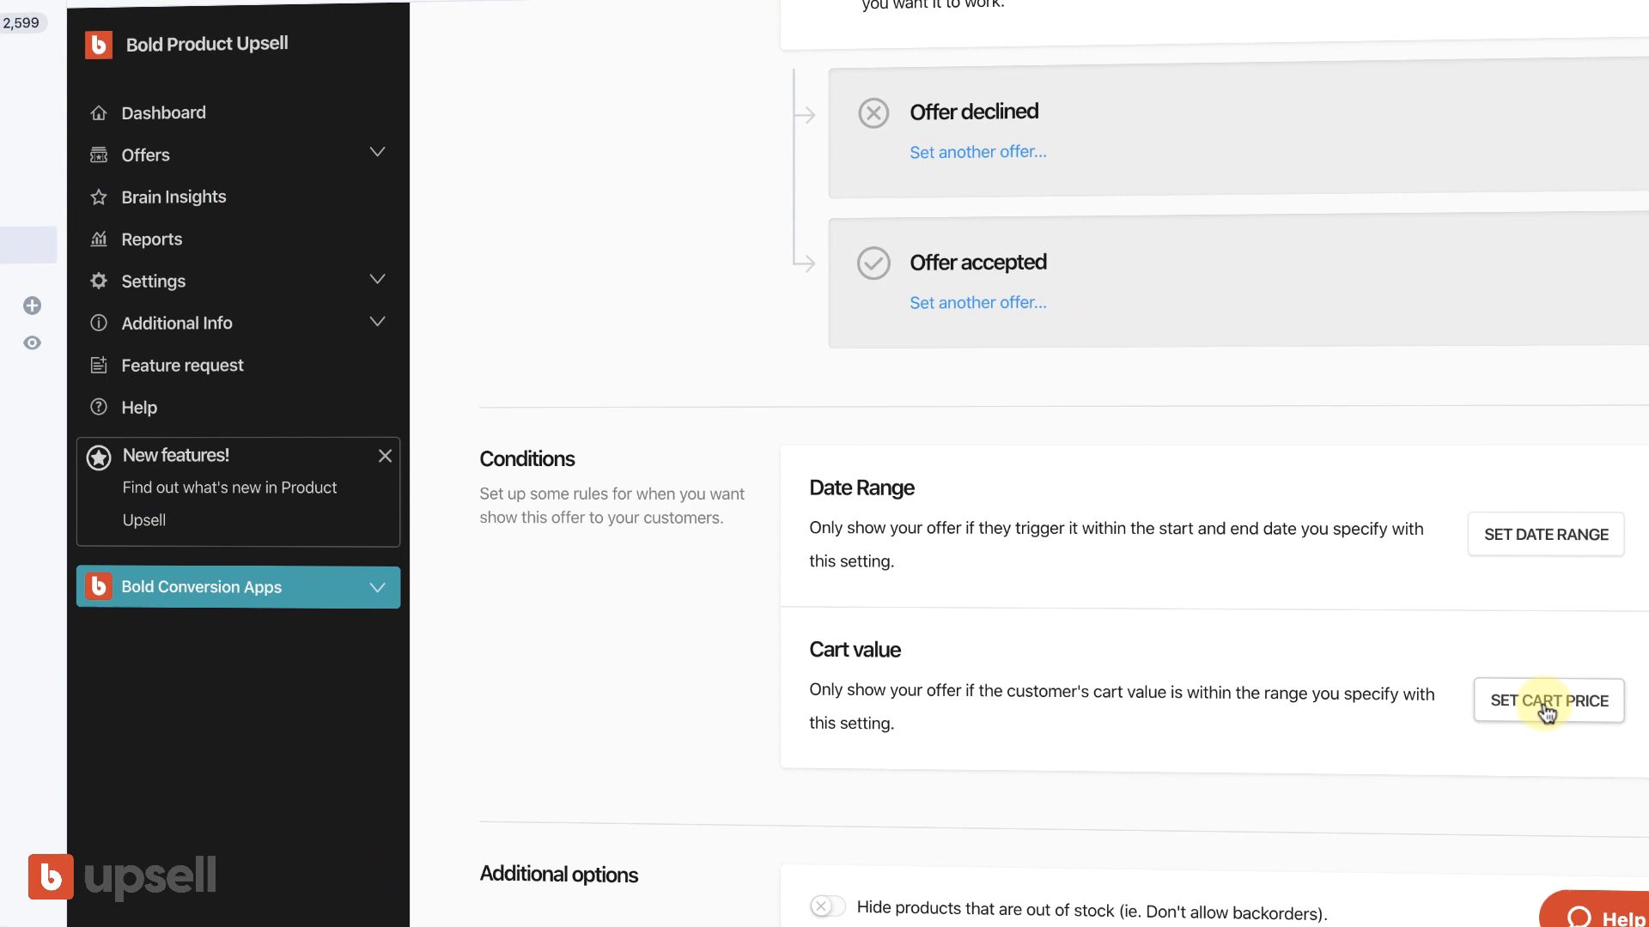
left_click(1635, 775)
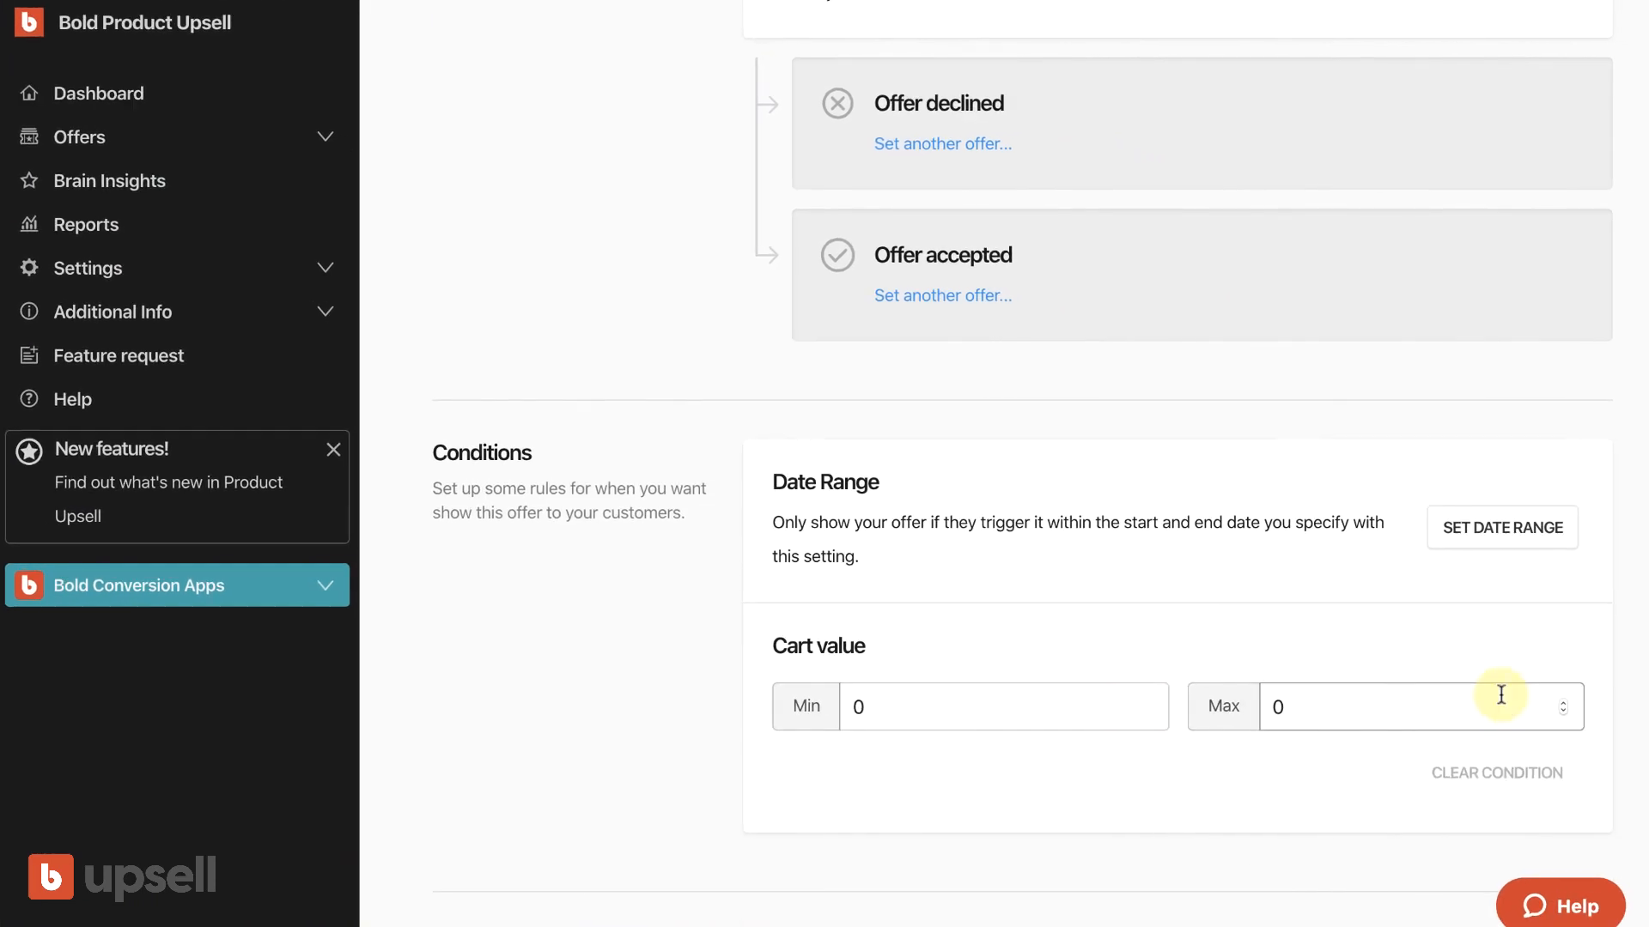
left_click(934, 713)
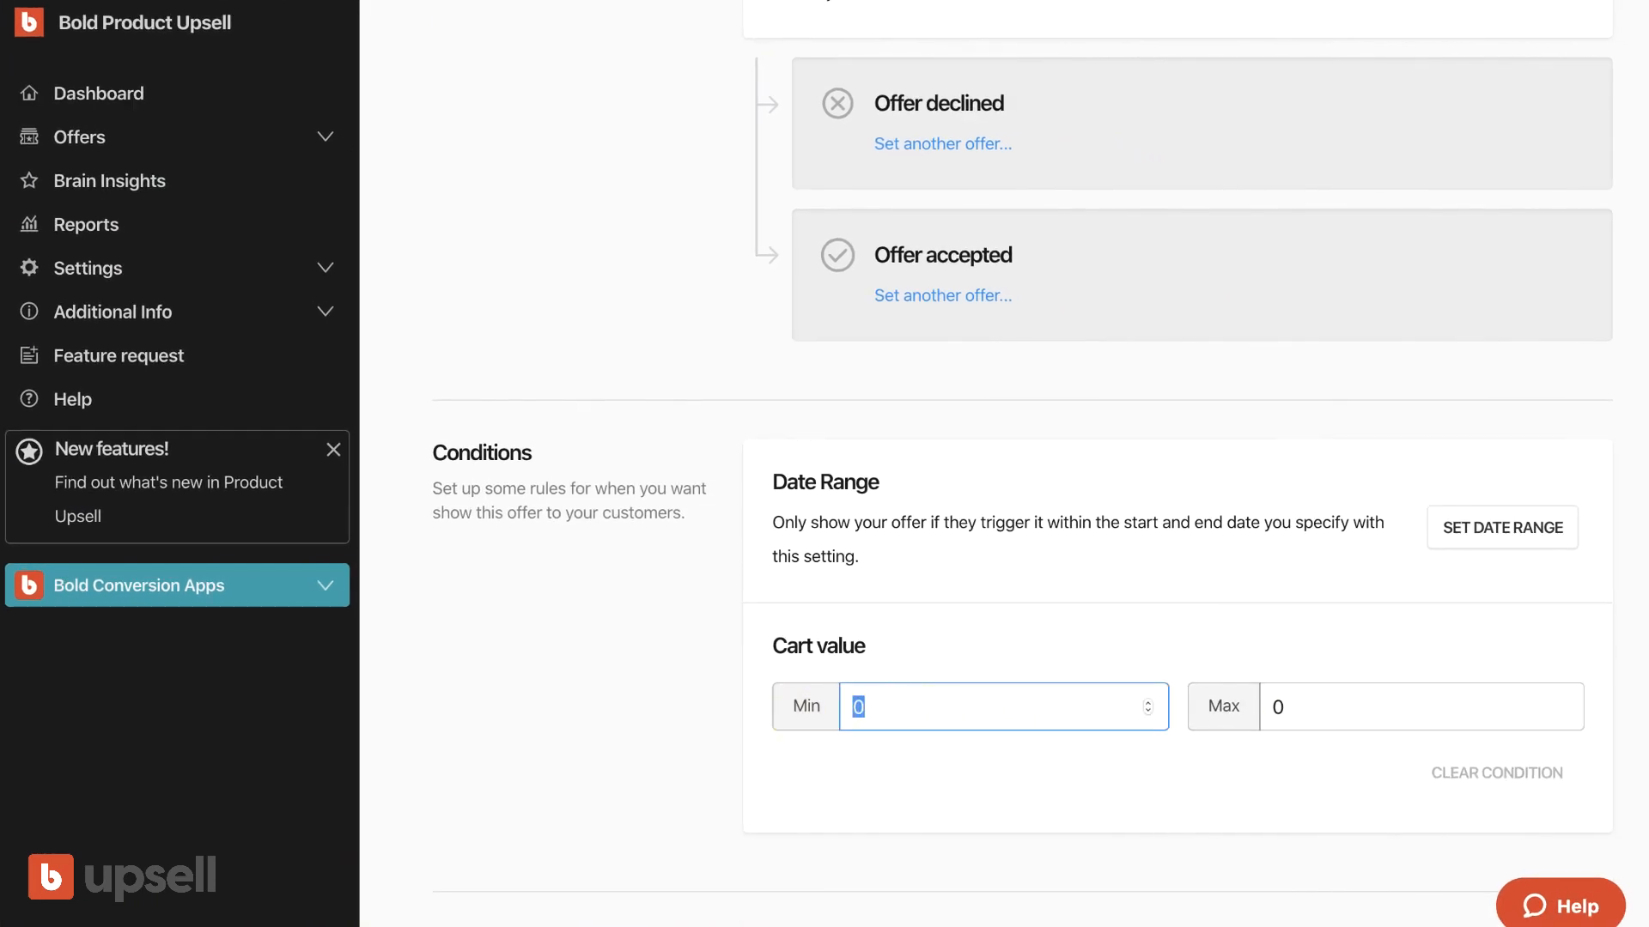
type("100")
left_click(1332, 706)
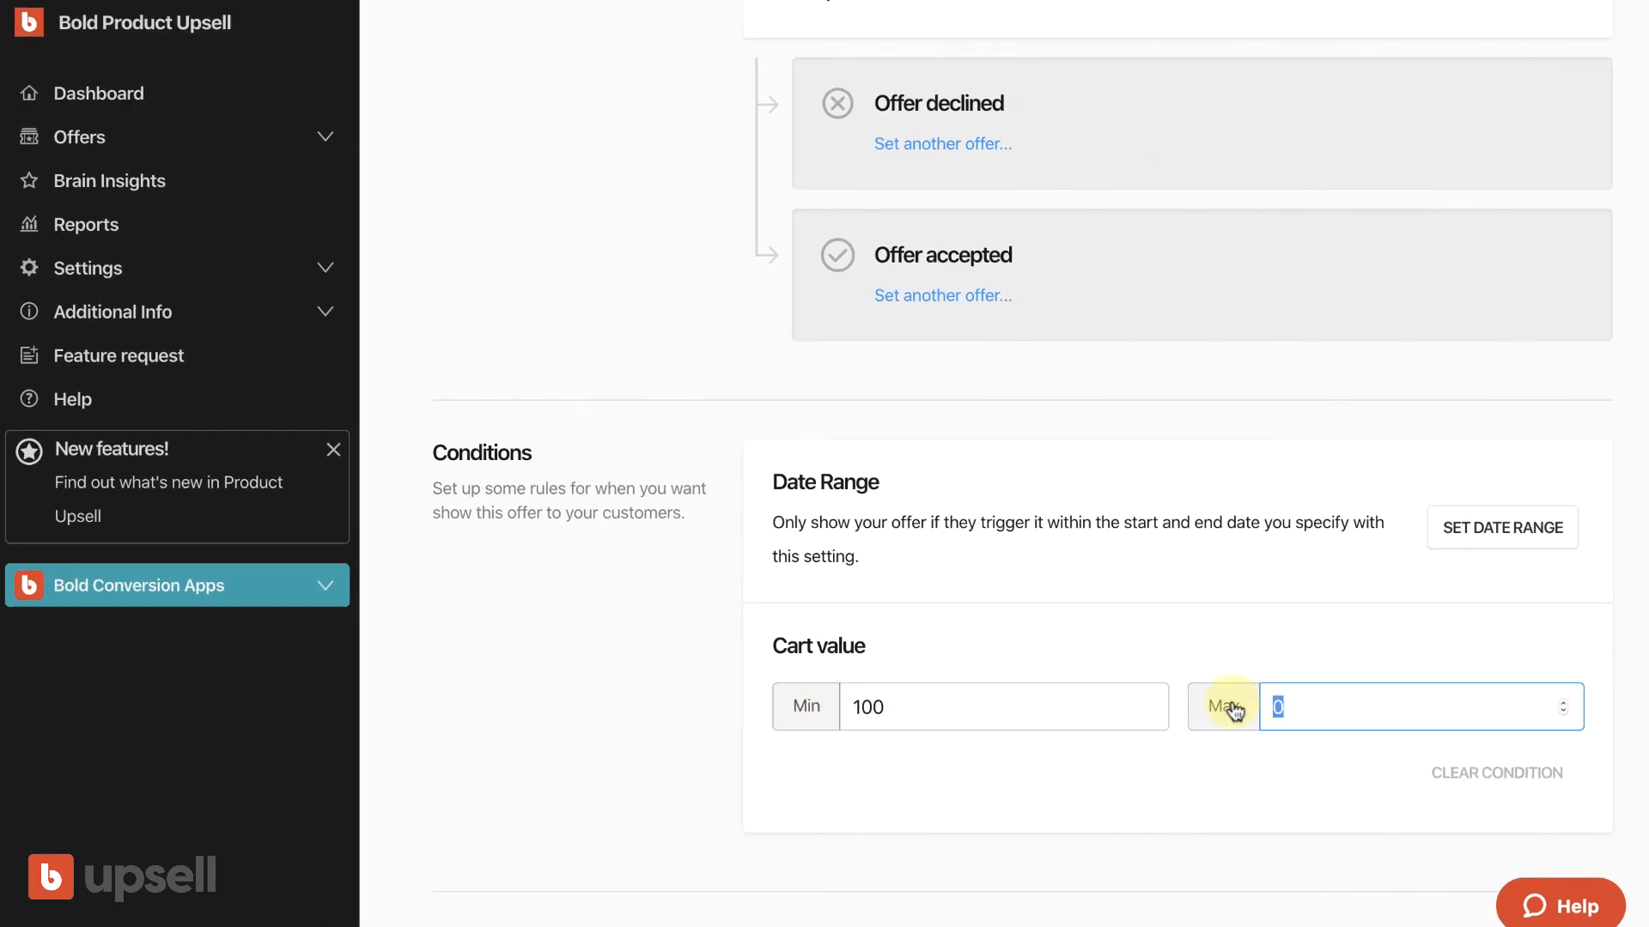
type("1000")
Step: Add a date range condition from 11/06/2019 to 11/13/2019 and enable hiding of products that are out of stock
left_click(1482, 532)
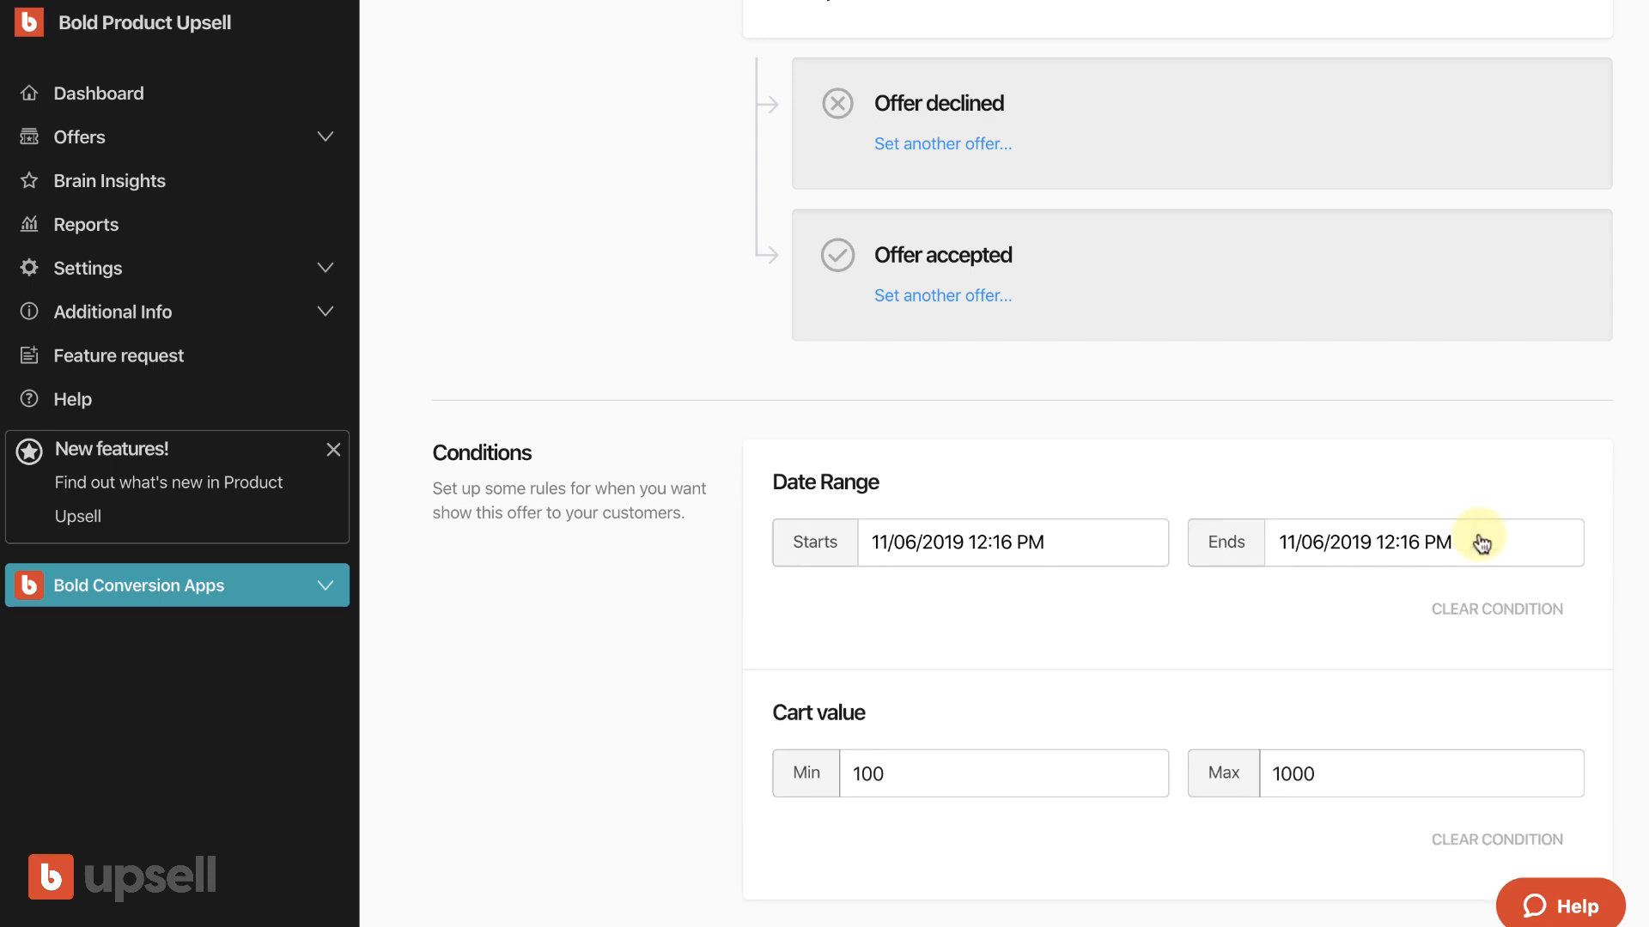
left_click(933, 541)
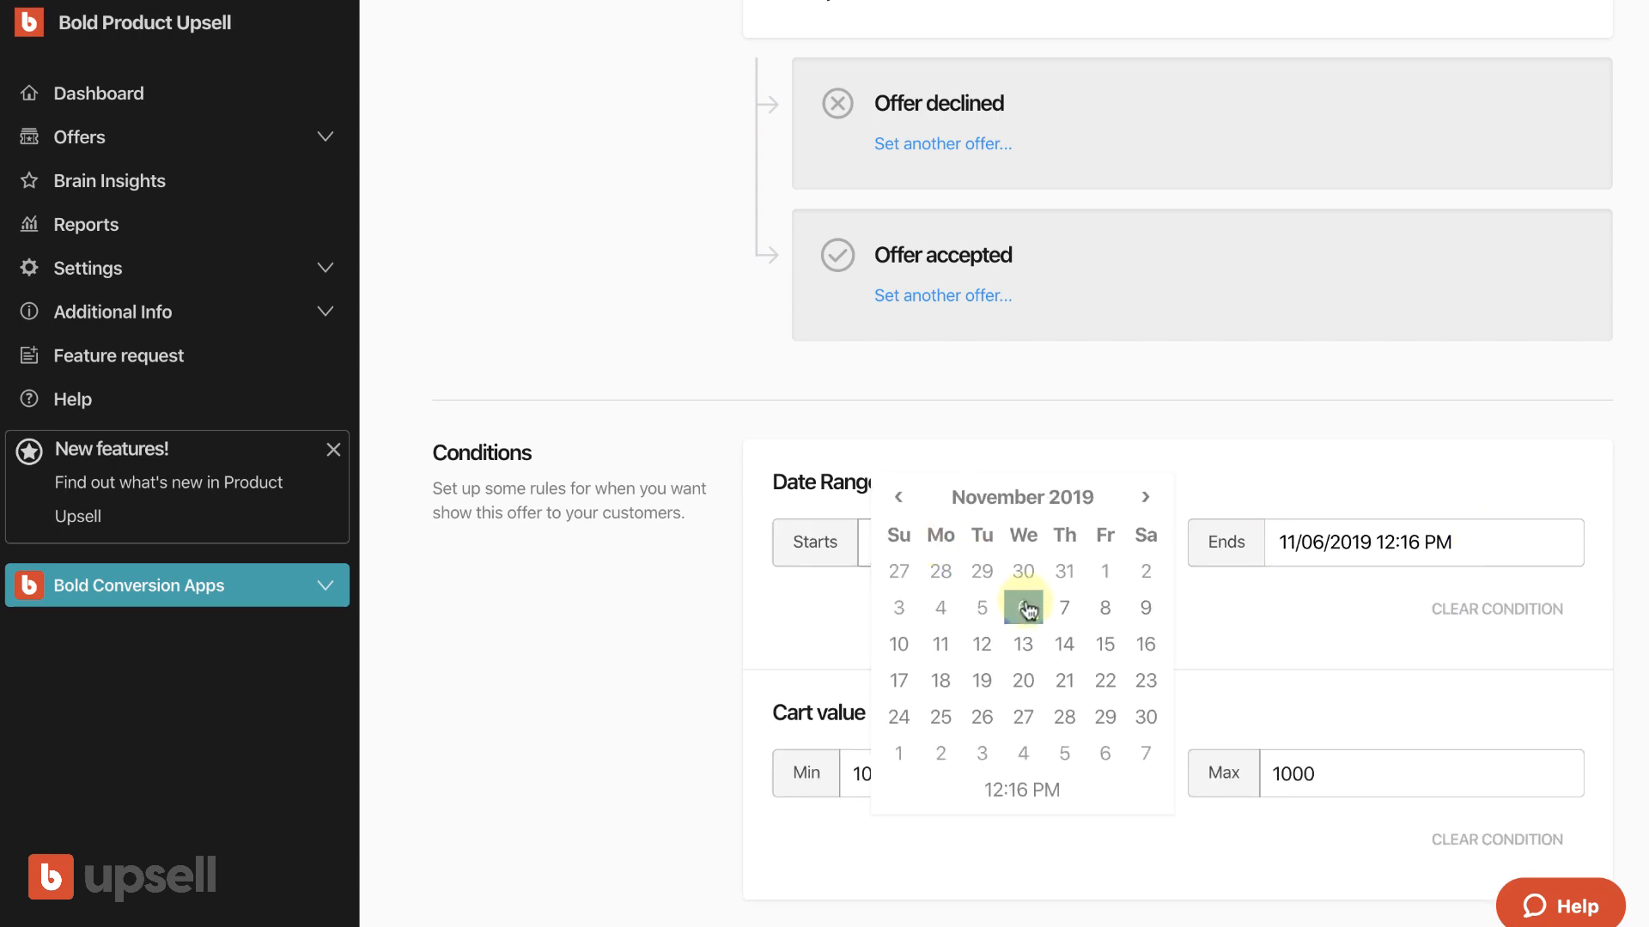
left_click(1267, 551)
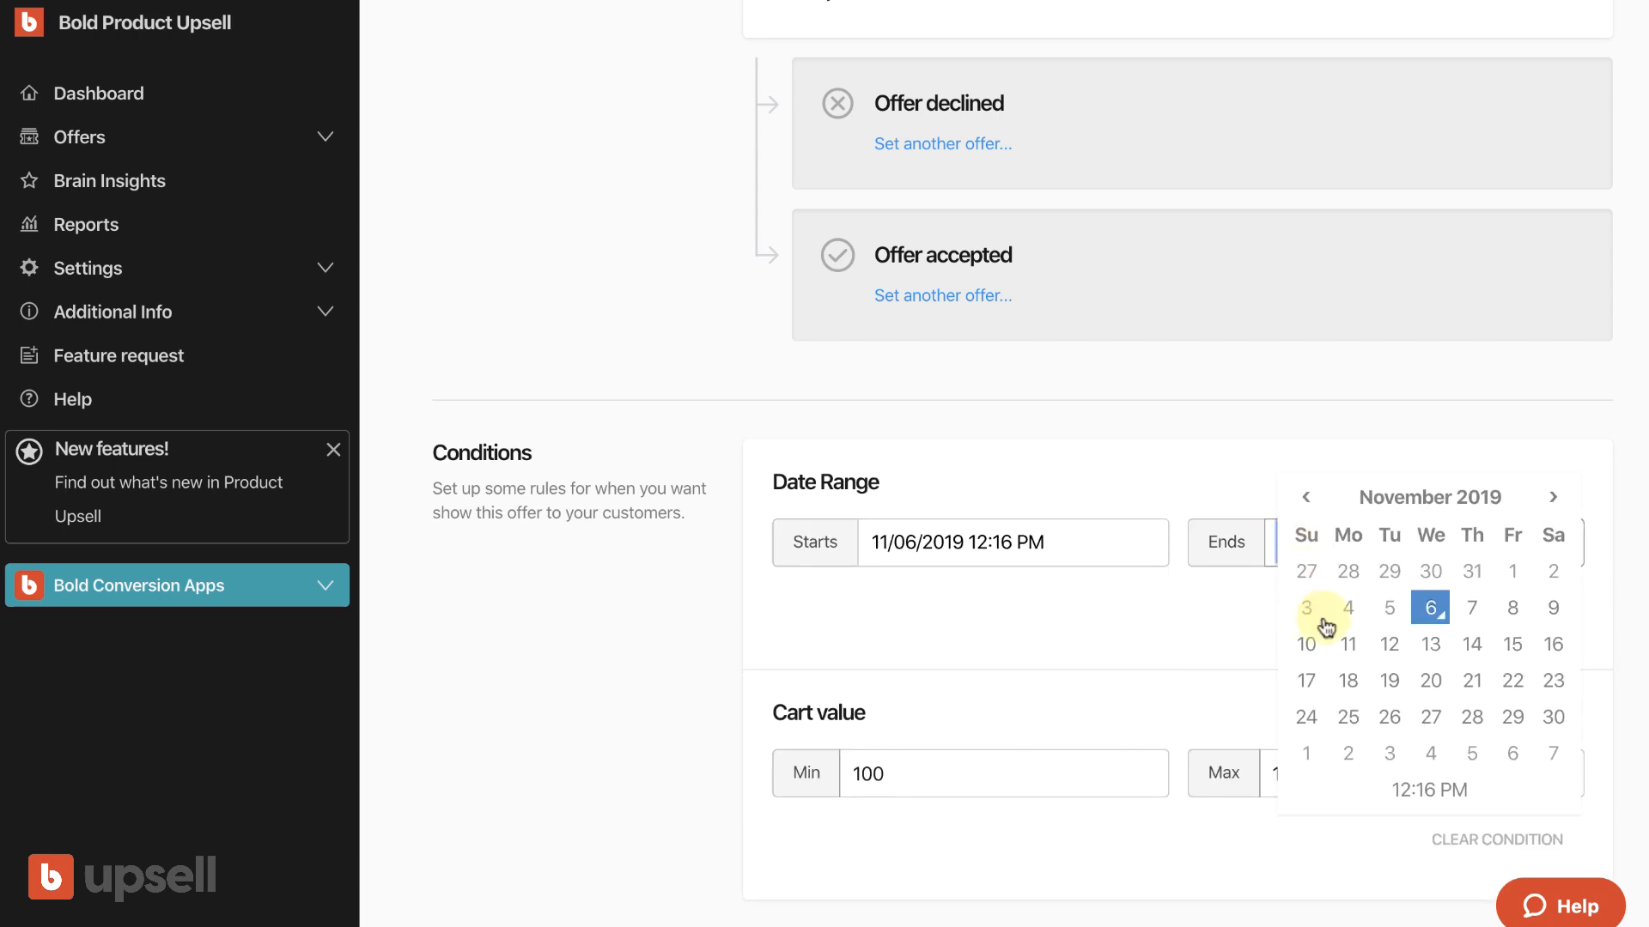
left_click(1436, 648)
left_click(1219, 652)
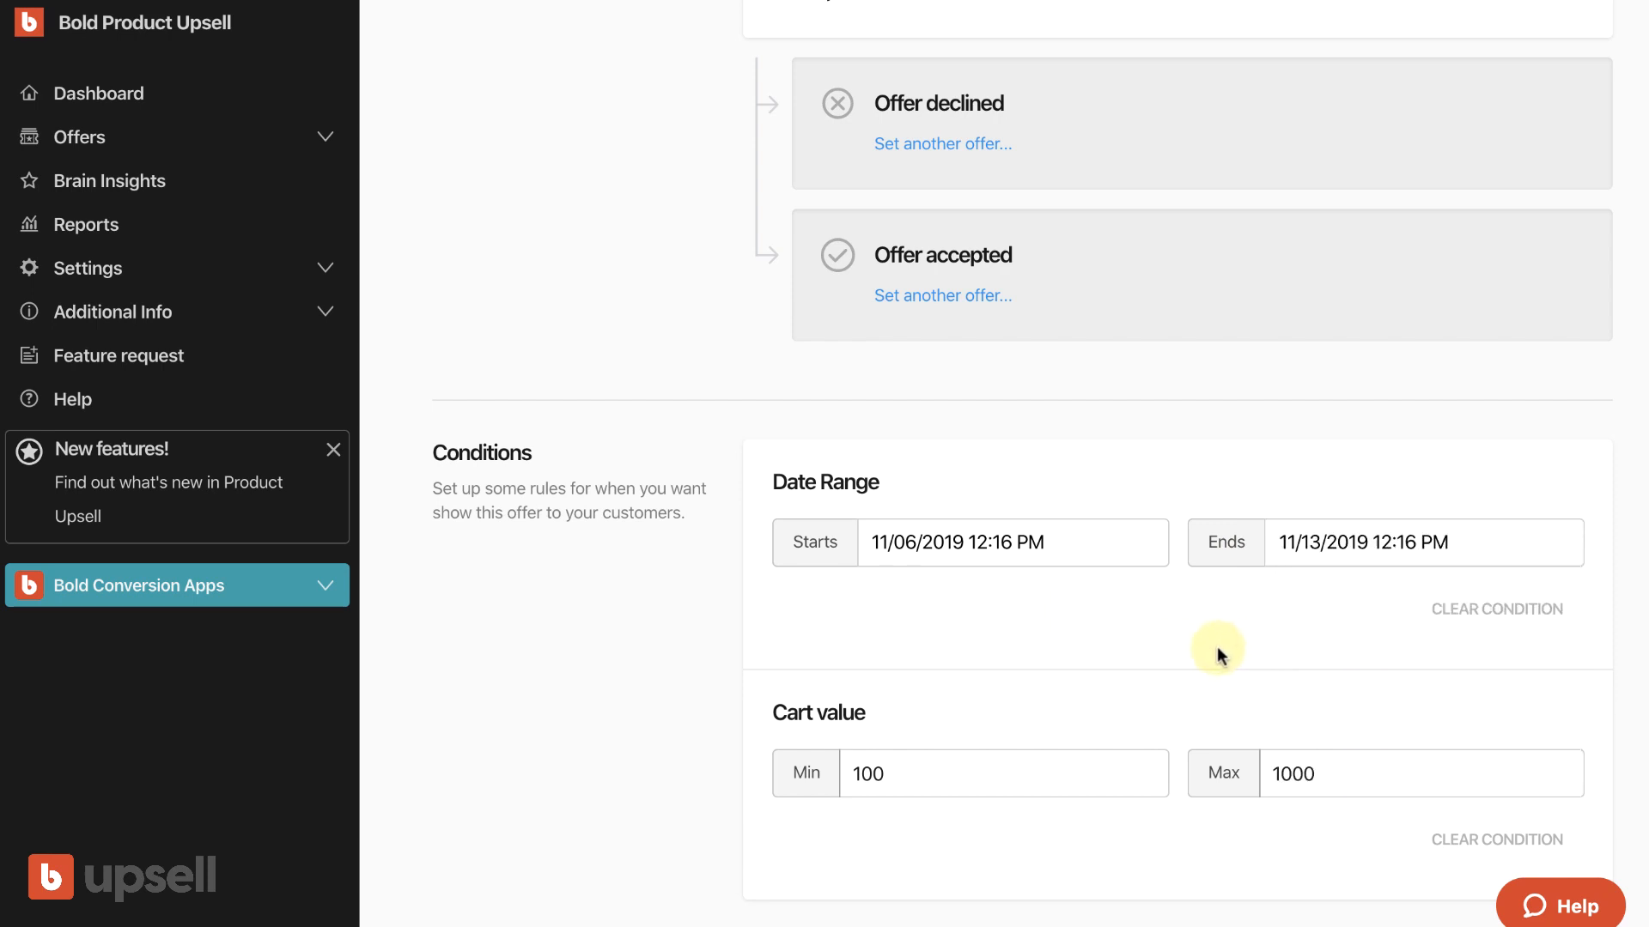
scroll(1331, 629, "down", 3)
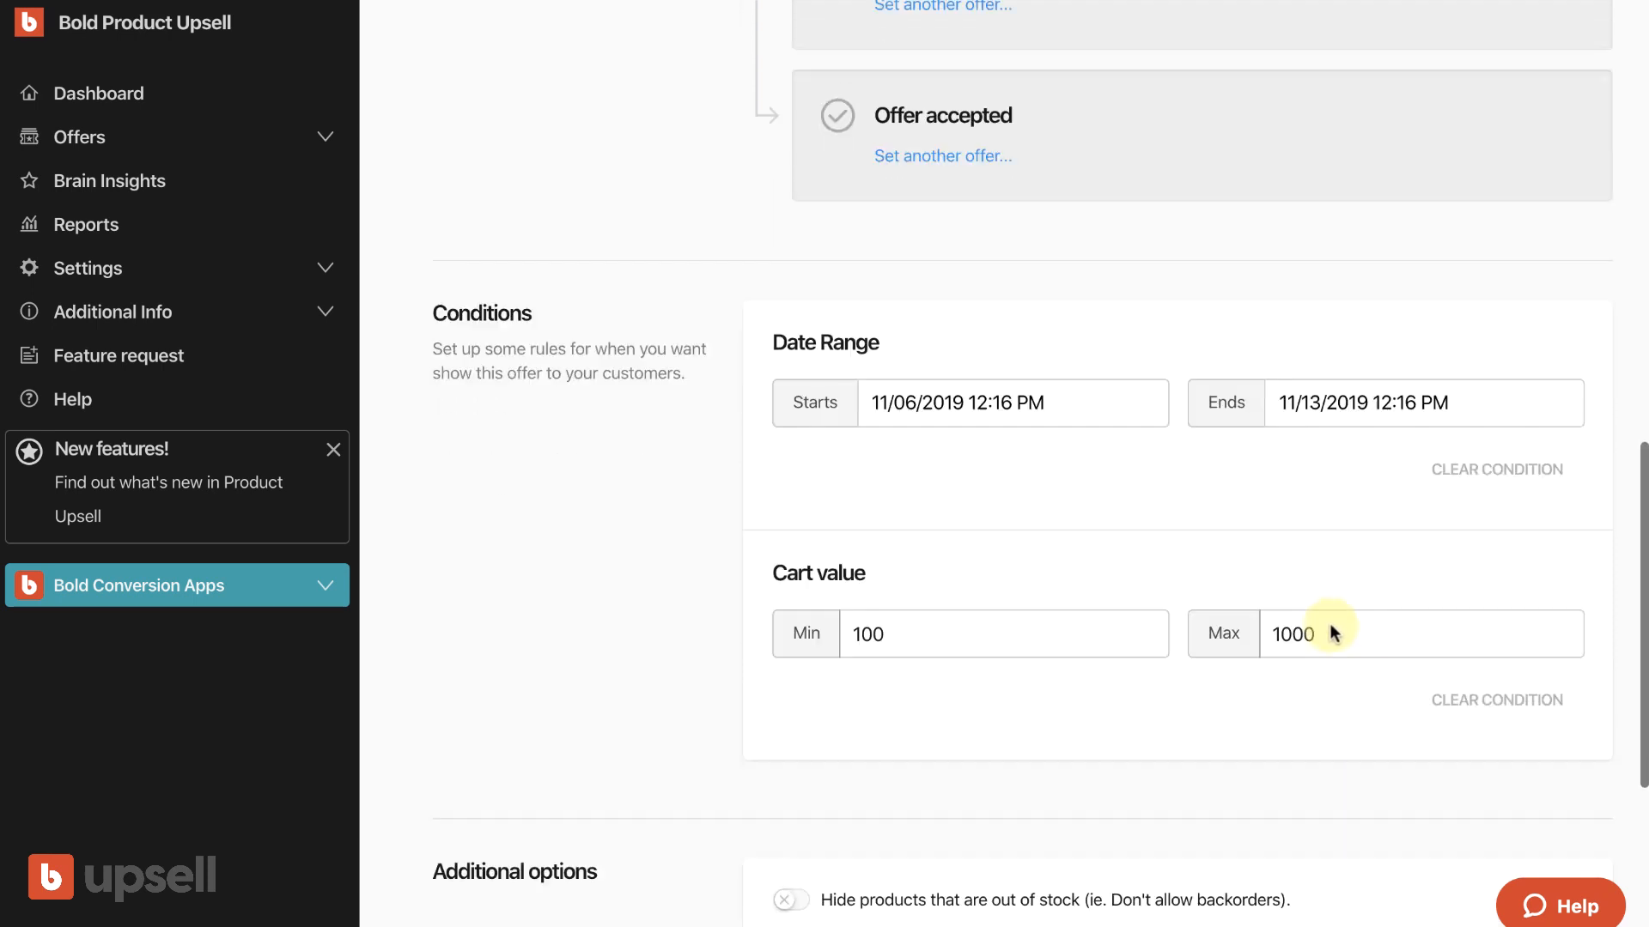
left_click(794, 773)
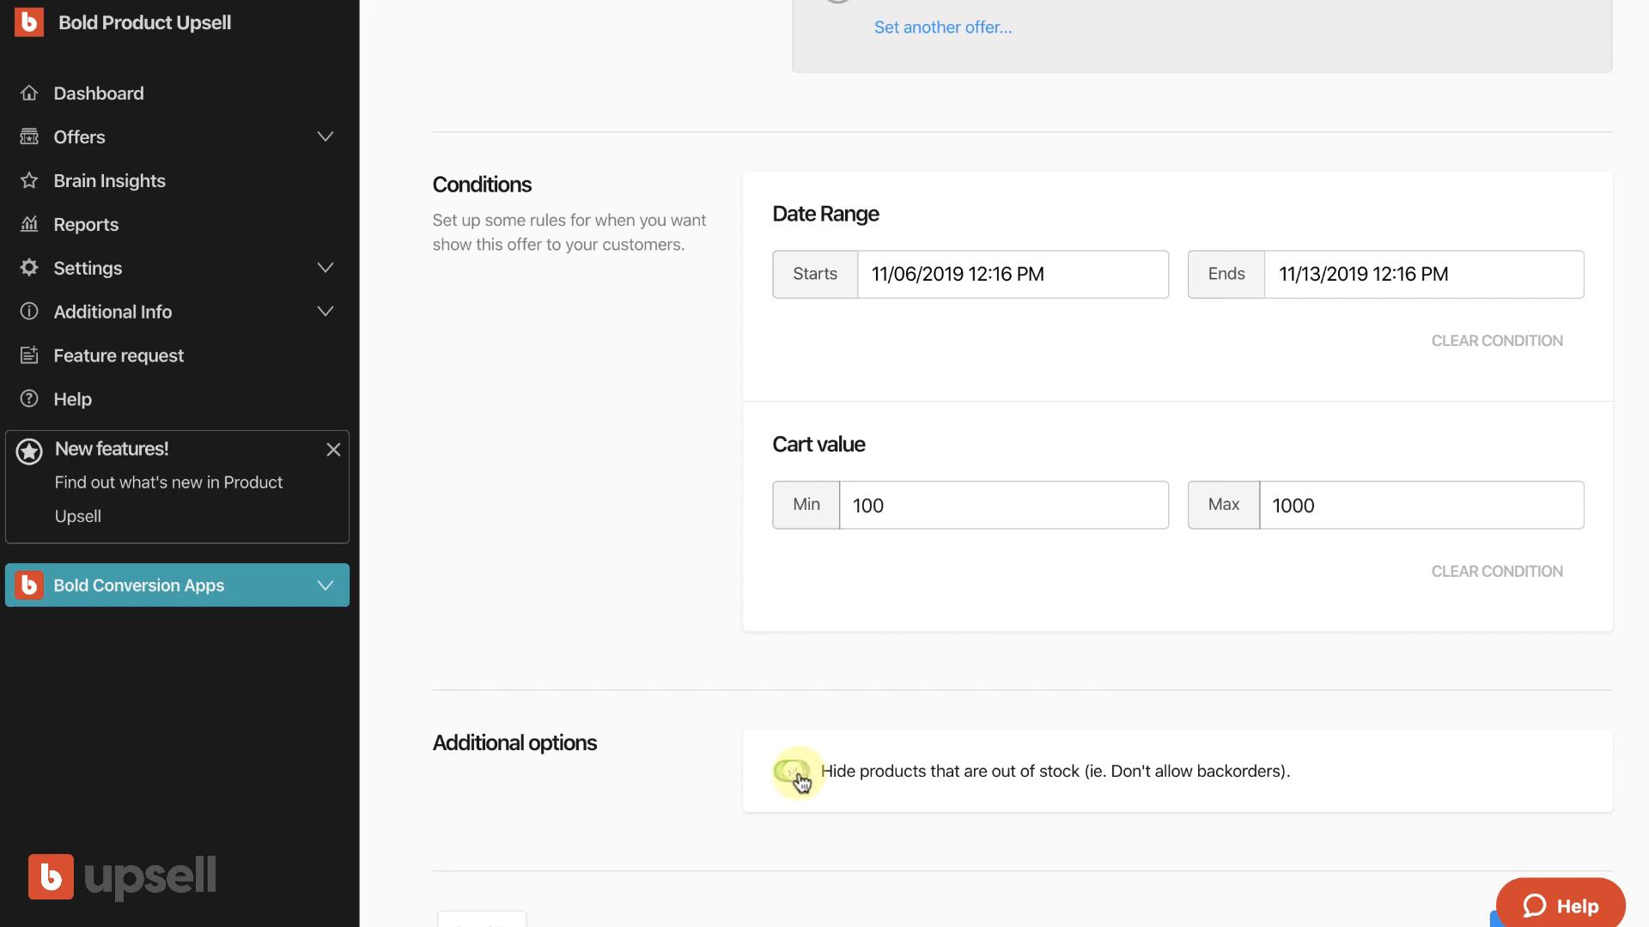
Step: Set up the upsell offer popup with title "Don't Forget Coasters! 50% OFF" and description "Last Chance Offer for Coasters"
scroll(850, 705, "up", 7)
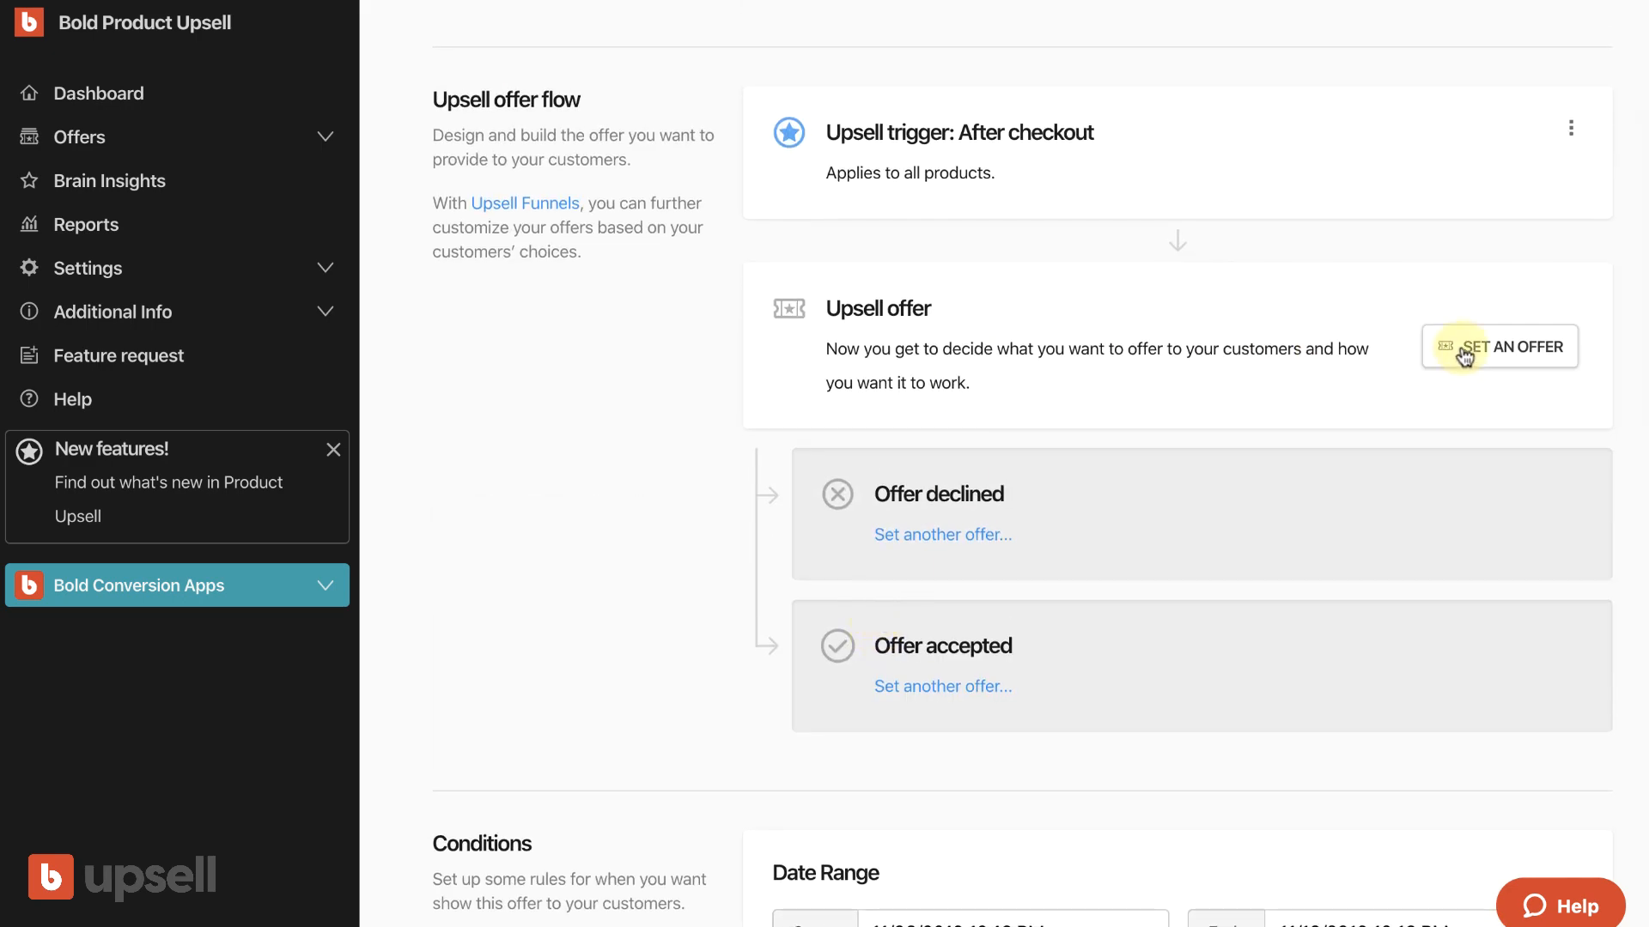
left_click(1459, 350)
left_click(987, 460)
type("Don't")
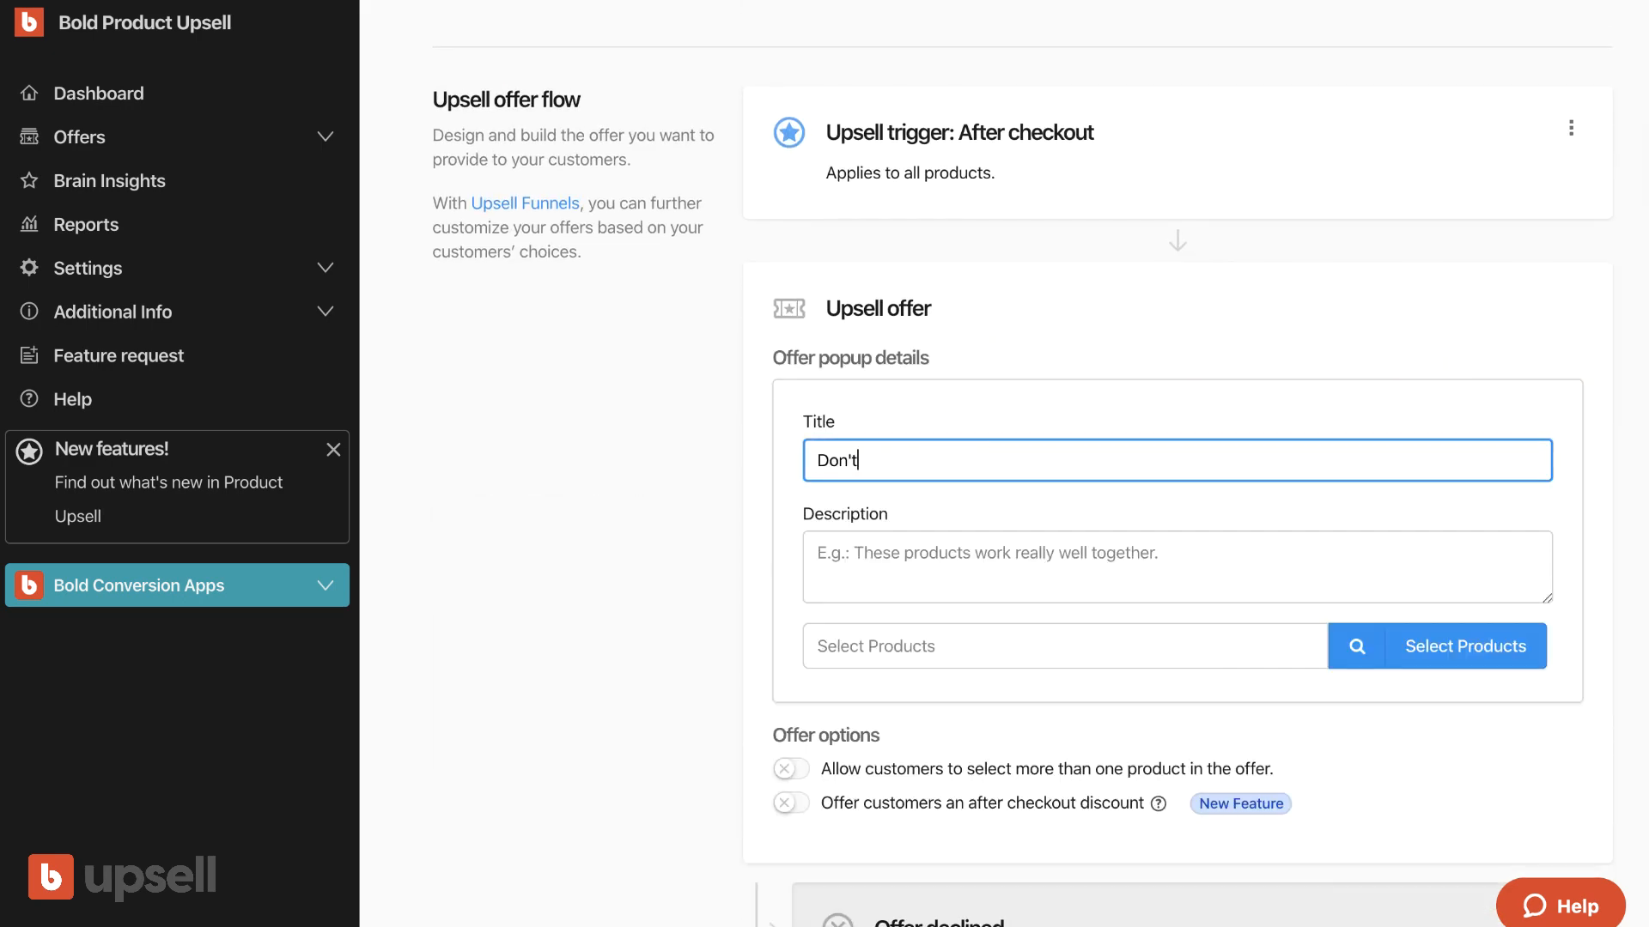
type(" Forget Coasters! 50% OFF")
left_click(997, 570)
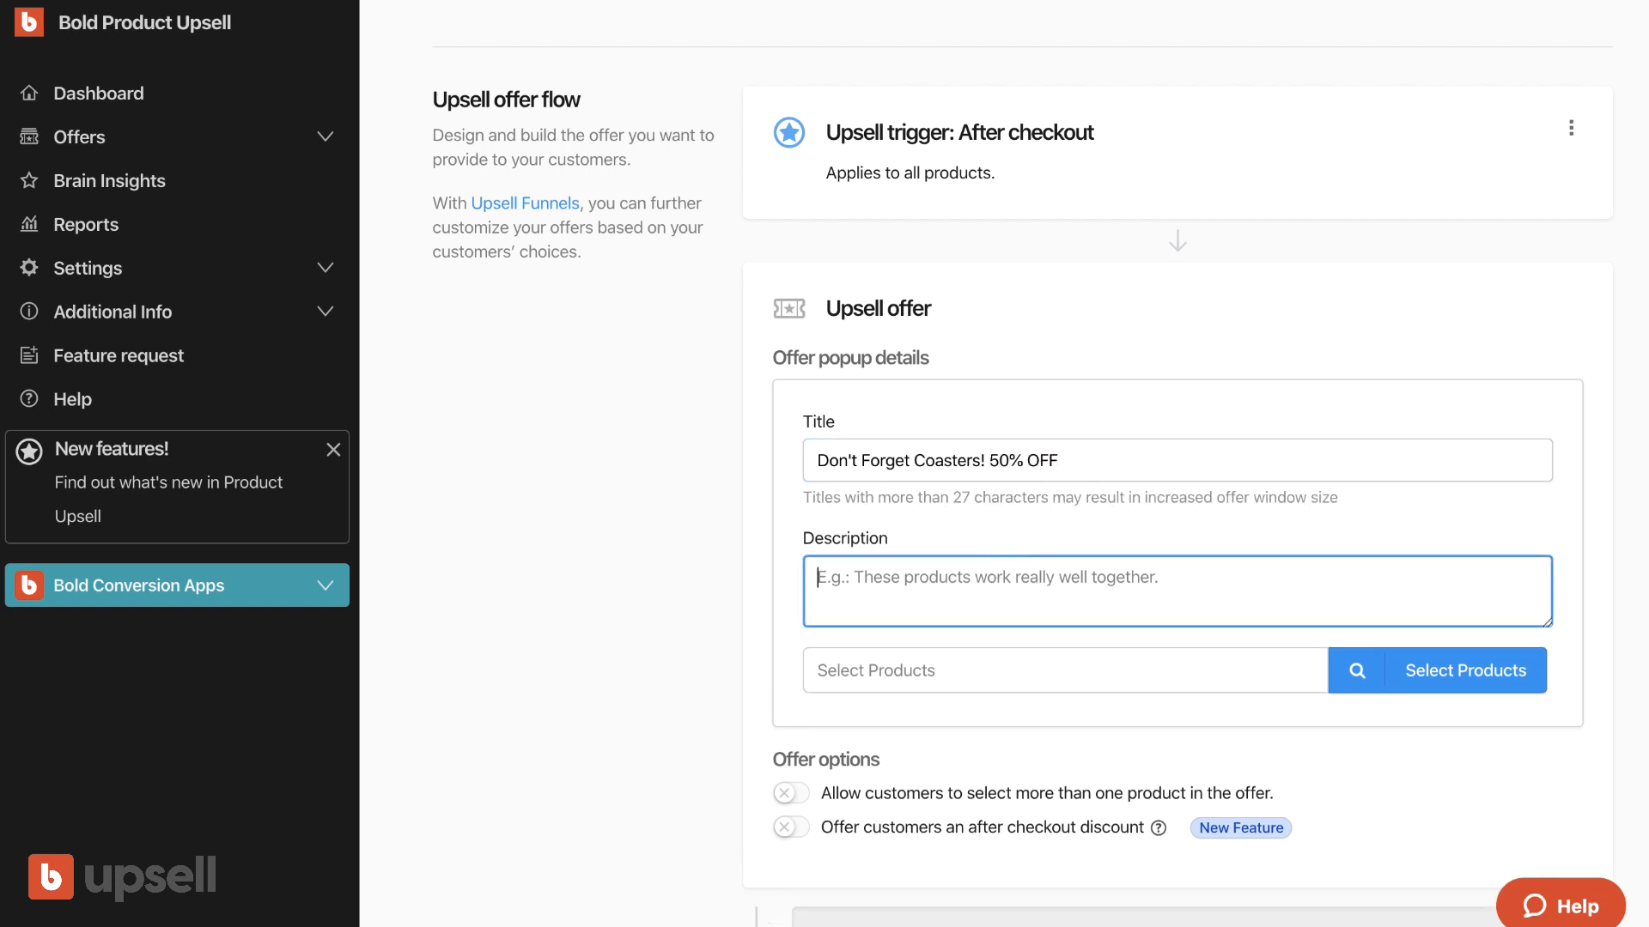
type("Last Chance Offer for Coasters")
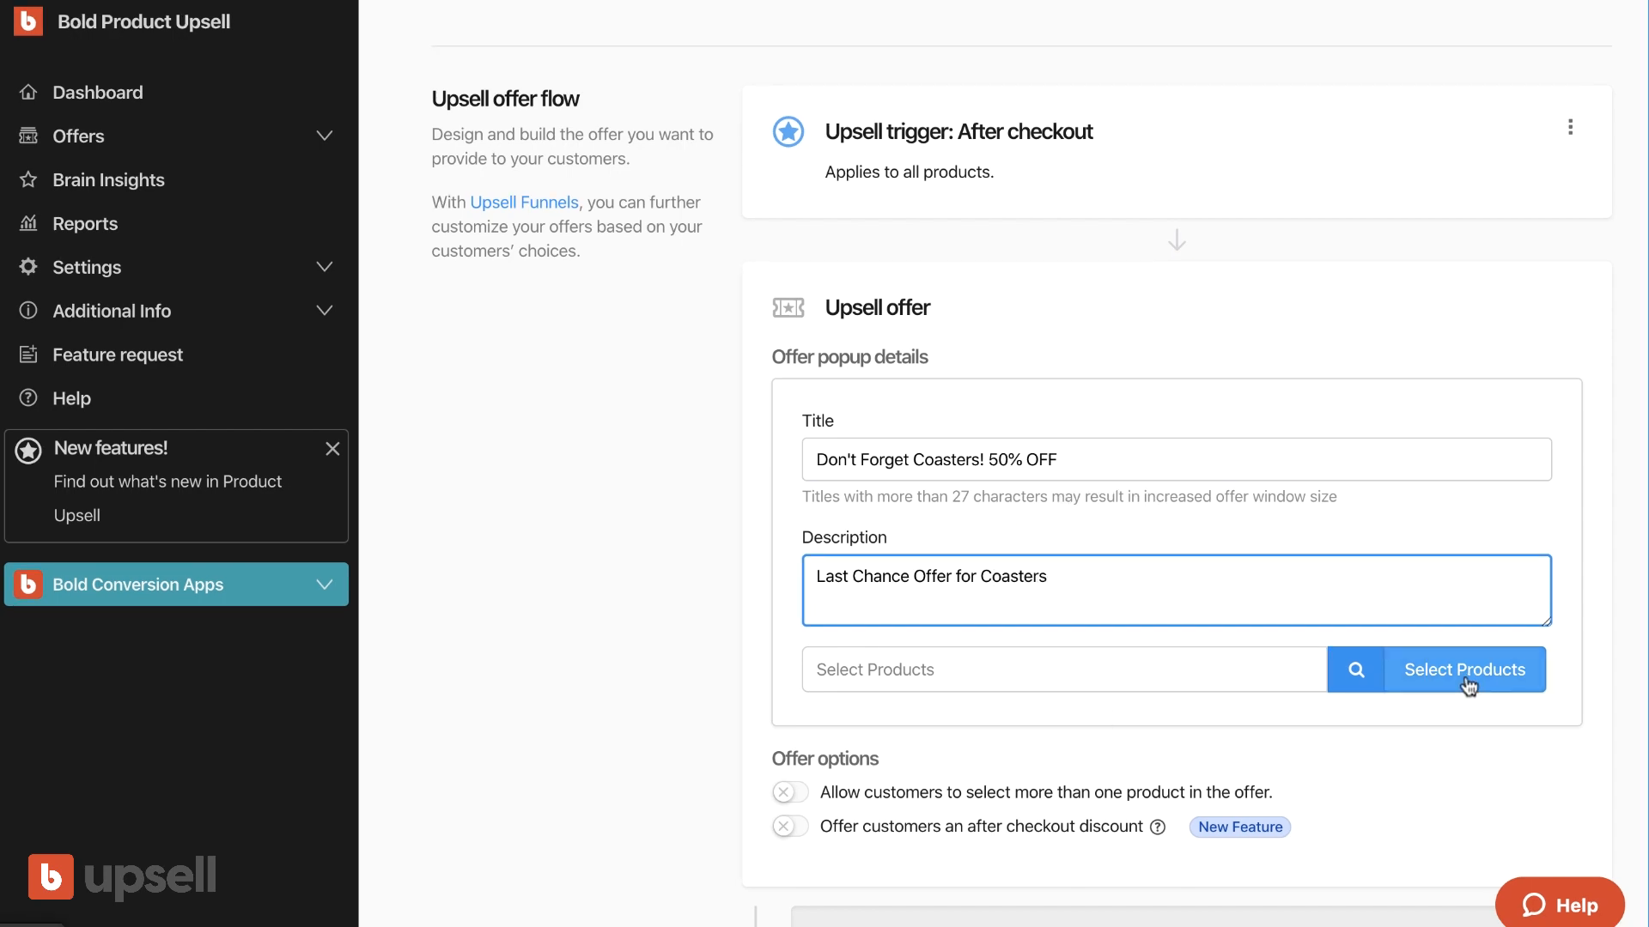
Step: Choose Black Boca Coffee Coasters as the product in the upsell offer
left_click(1464, 676)
scroll(1468, 686, "down", 1)
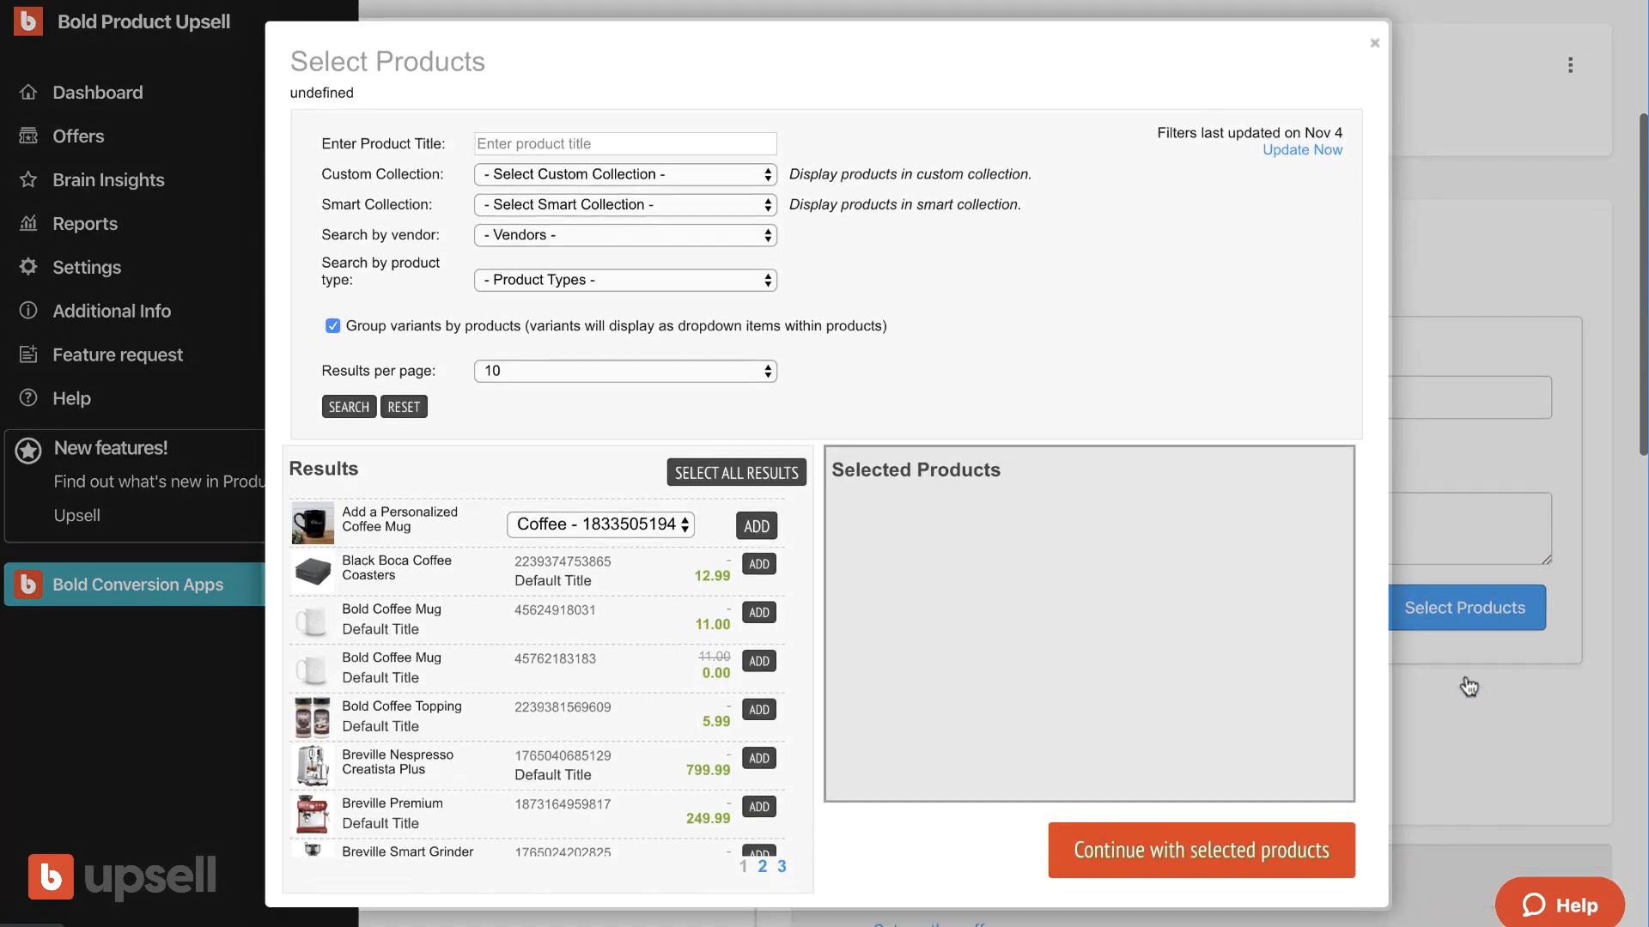
left_click(751, 554)
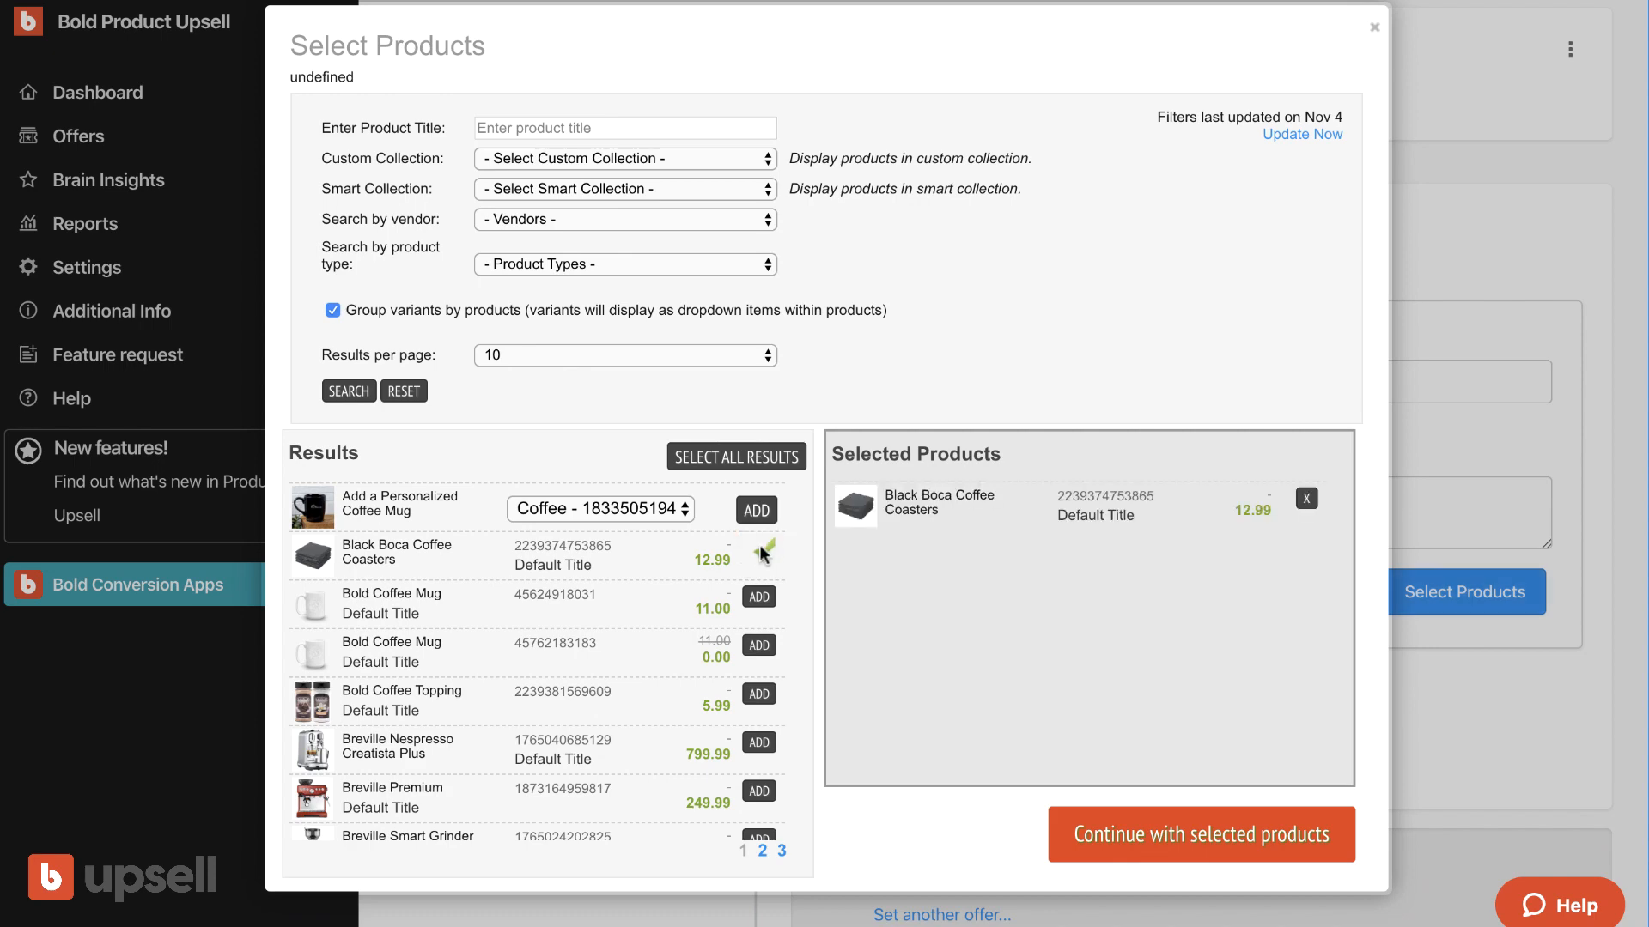
left_click(1193, 847)
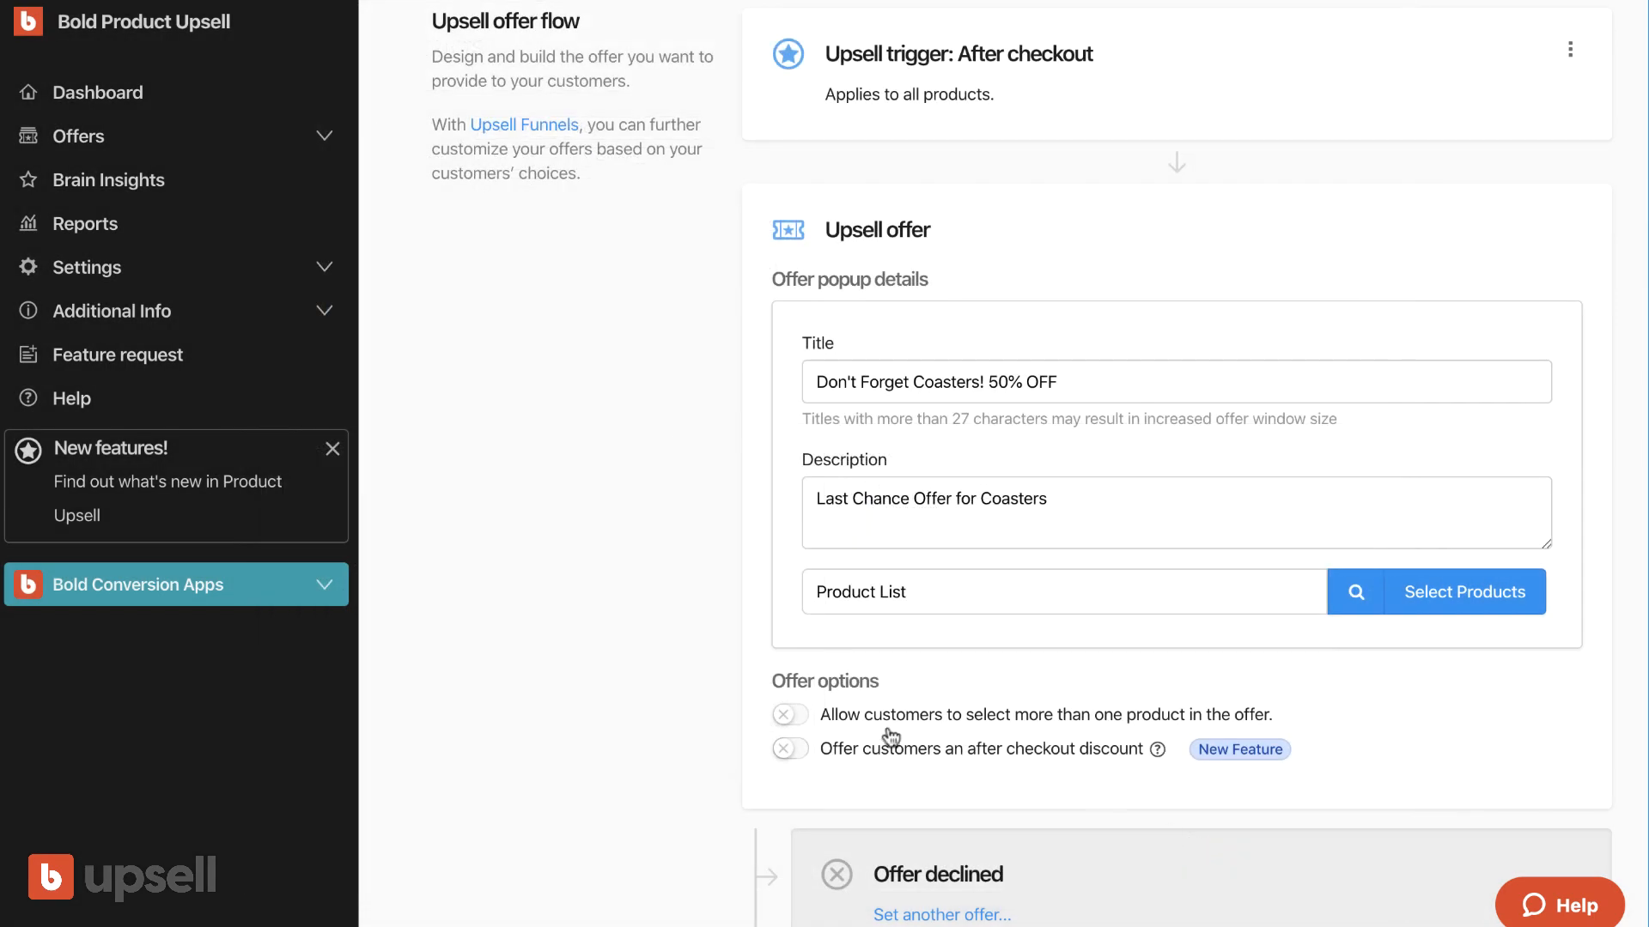
Step: Enable the after checkout discount for the offer and set it to 50 %
left_click(799, 718)
left_click(799, 718)
left_click(791, 750)
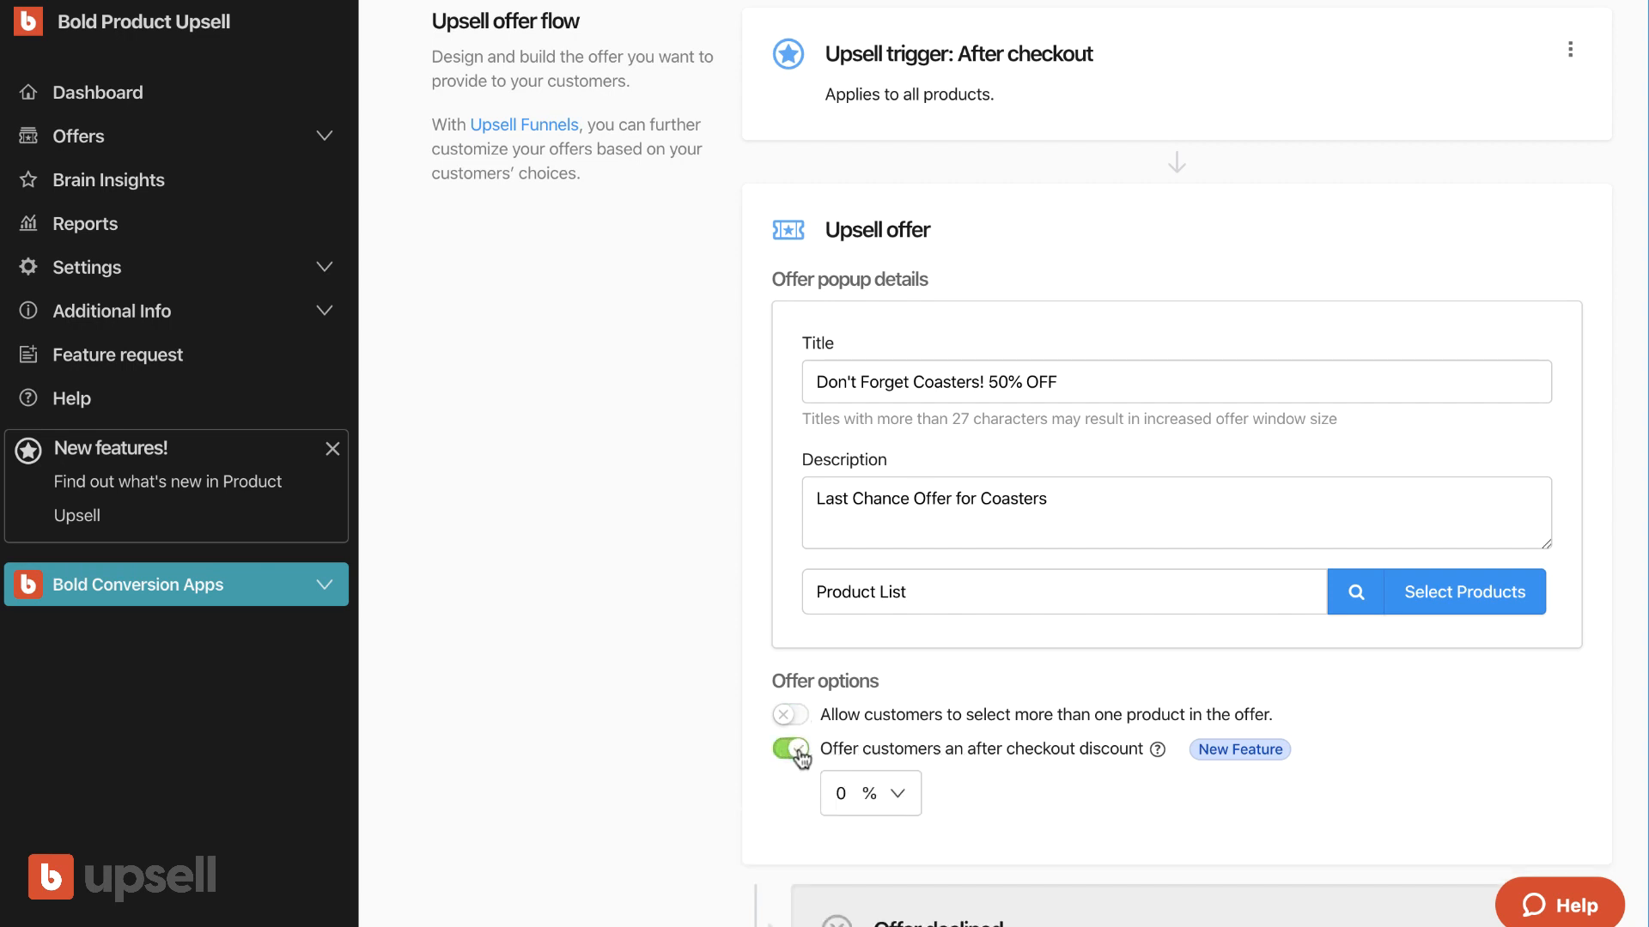
scroll(798, 752, "down", 3)
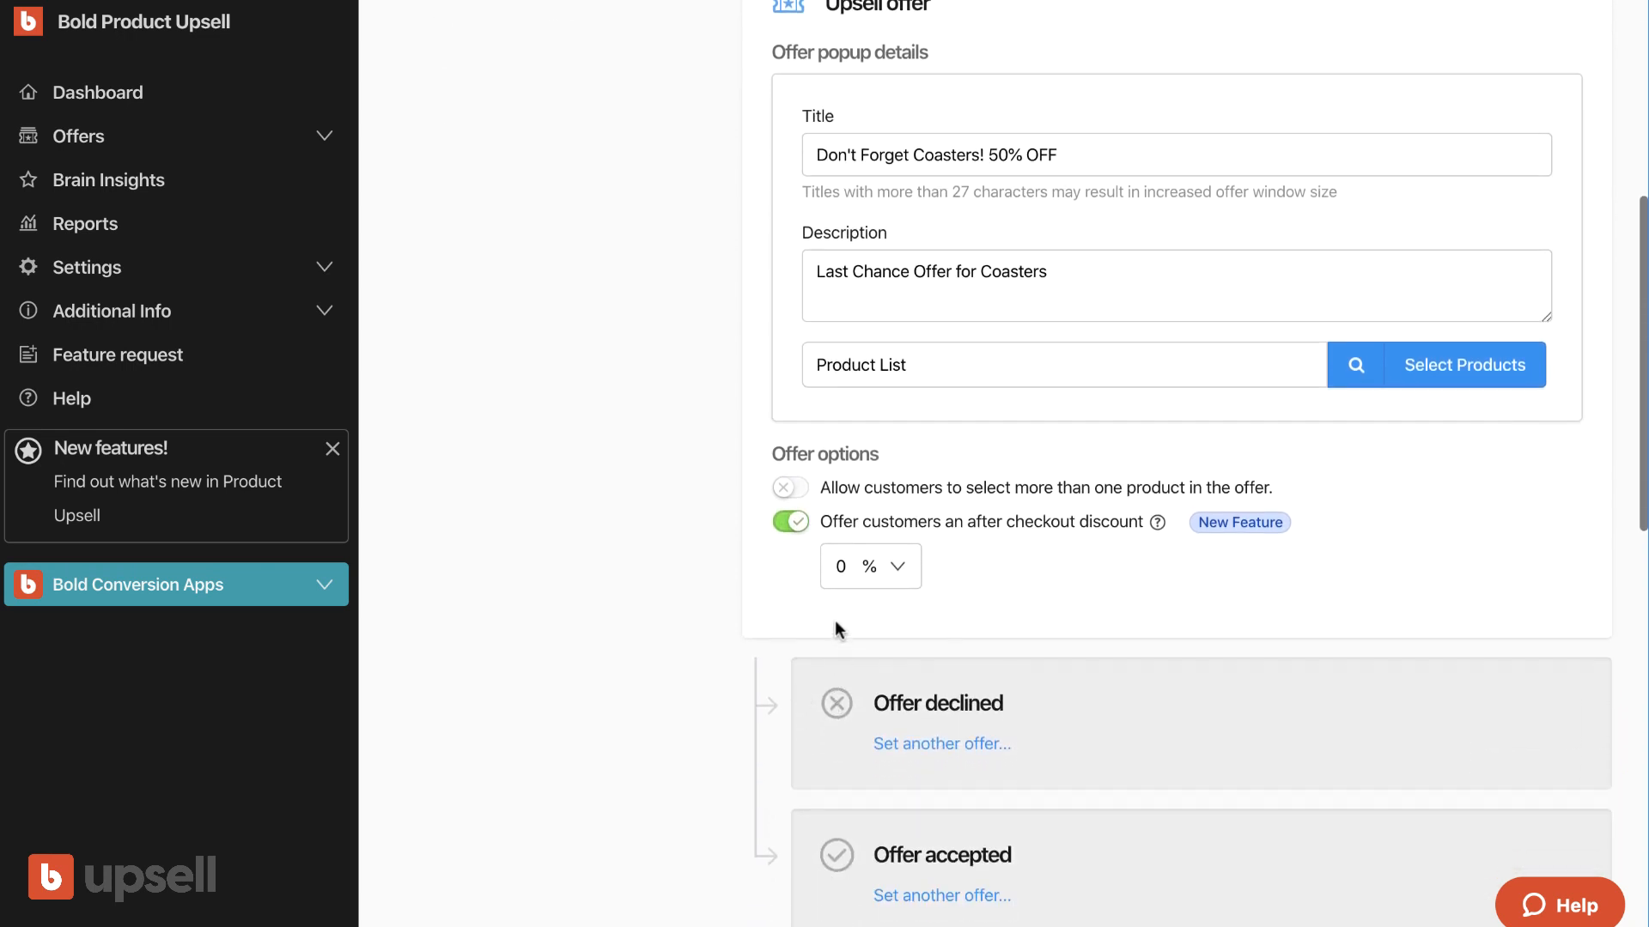
left_click(897, 566)
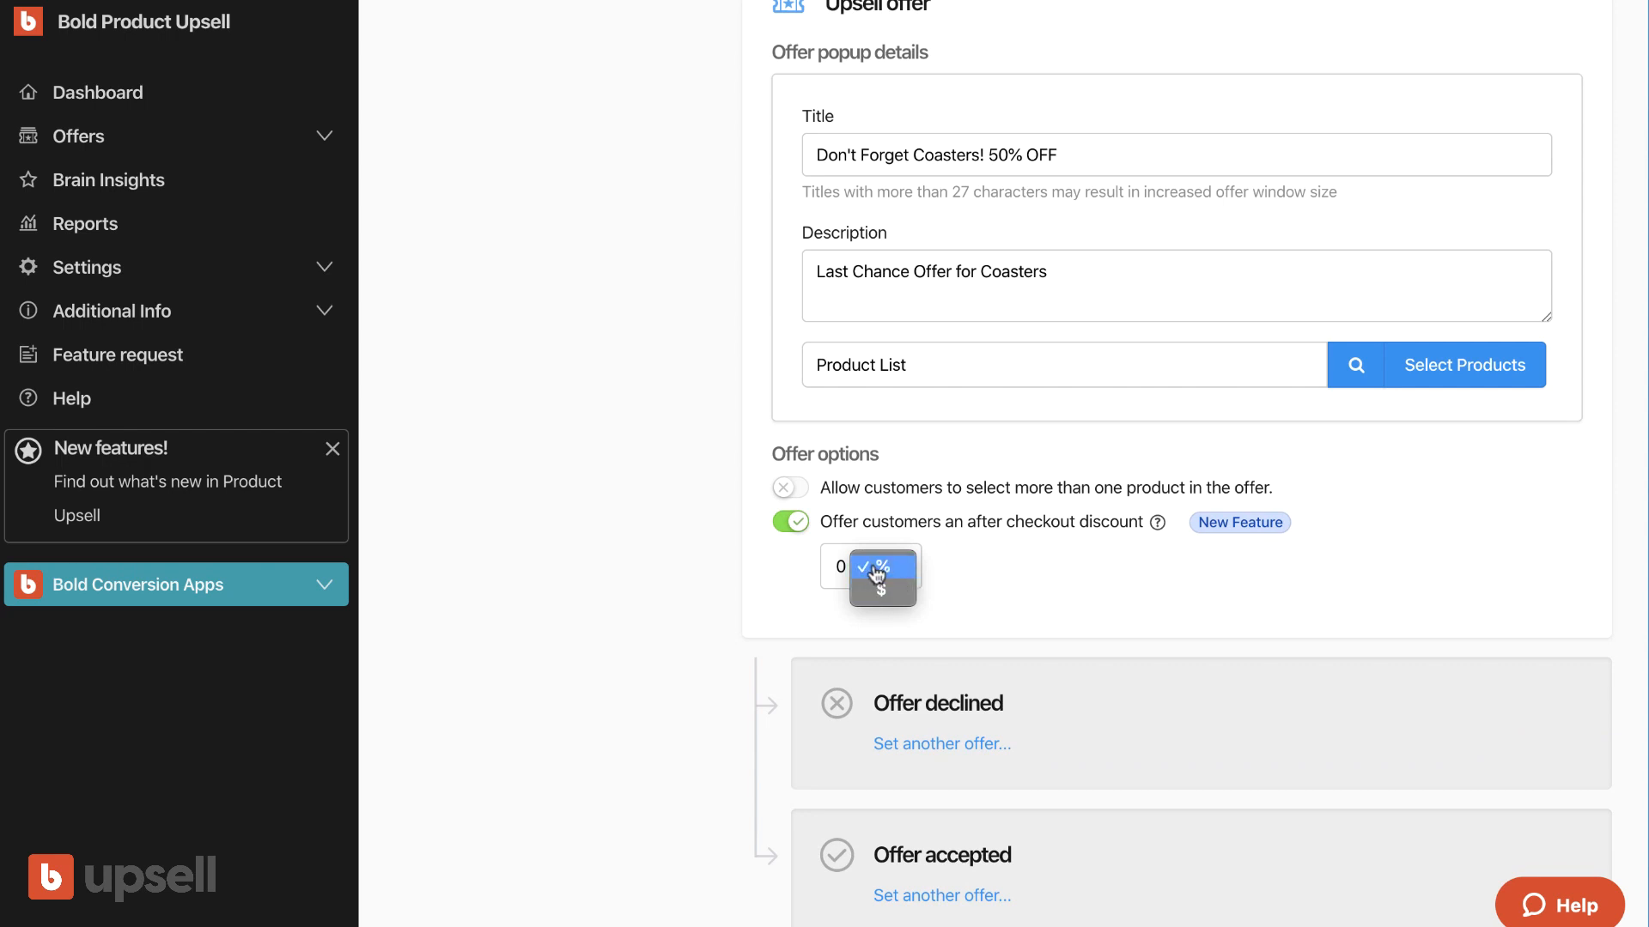
left_click(874, 568)
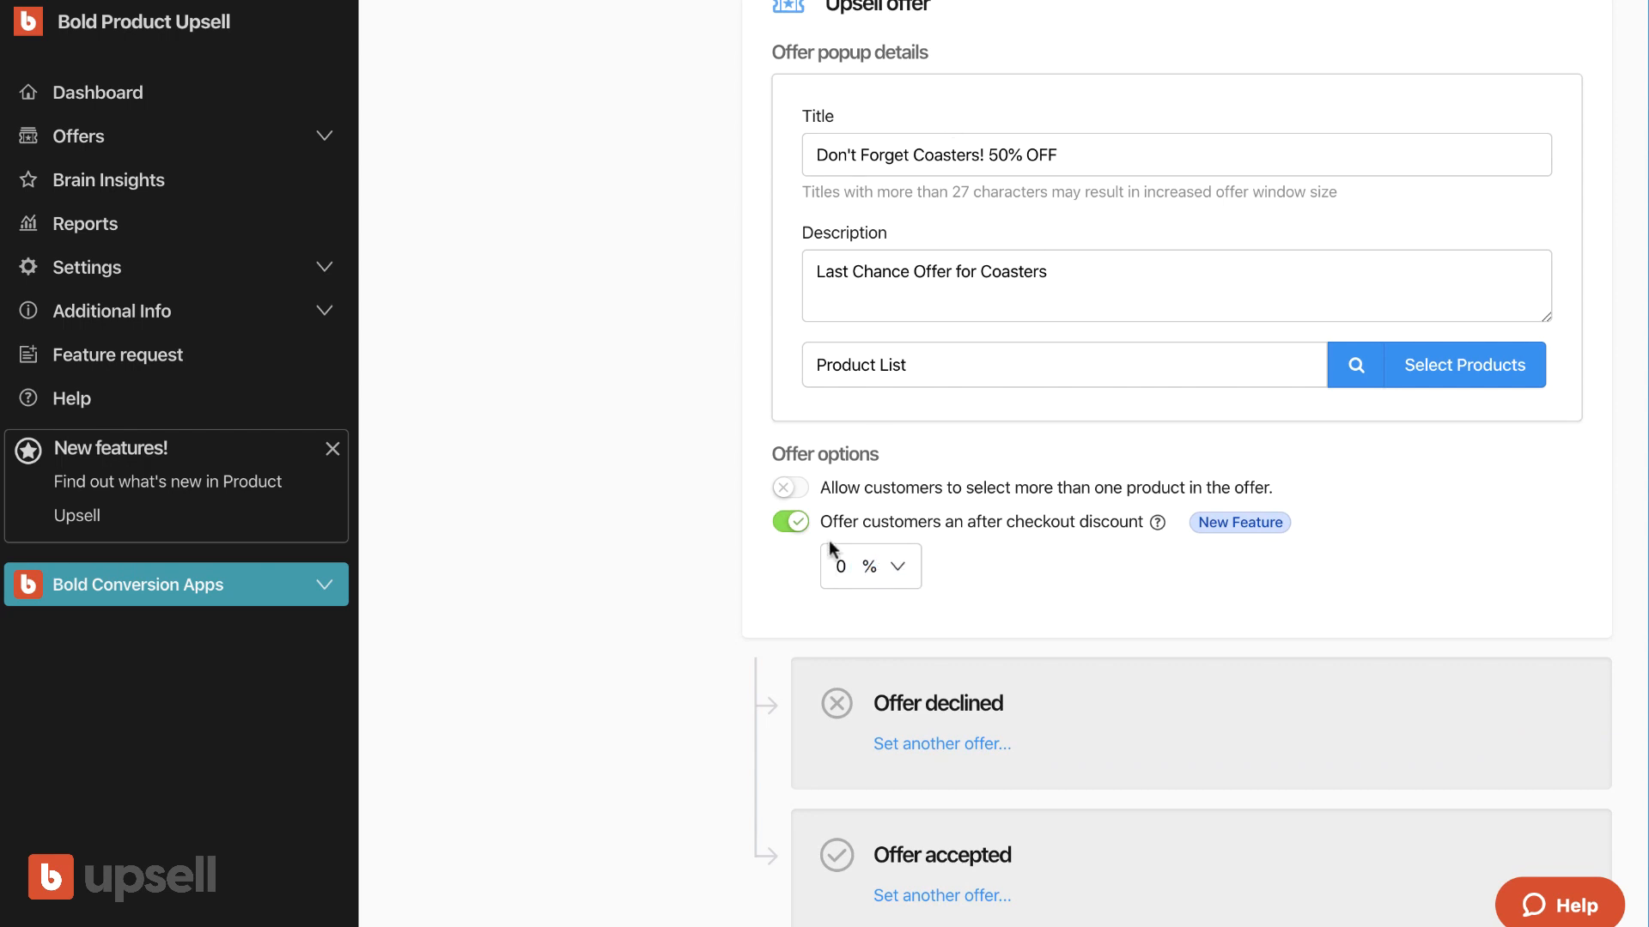
left_click(845, 564)
type("50")
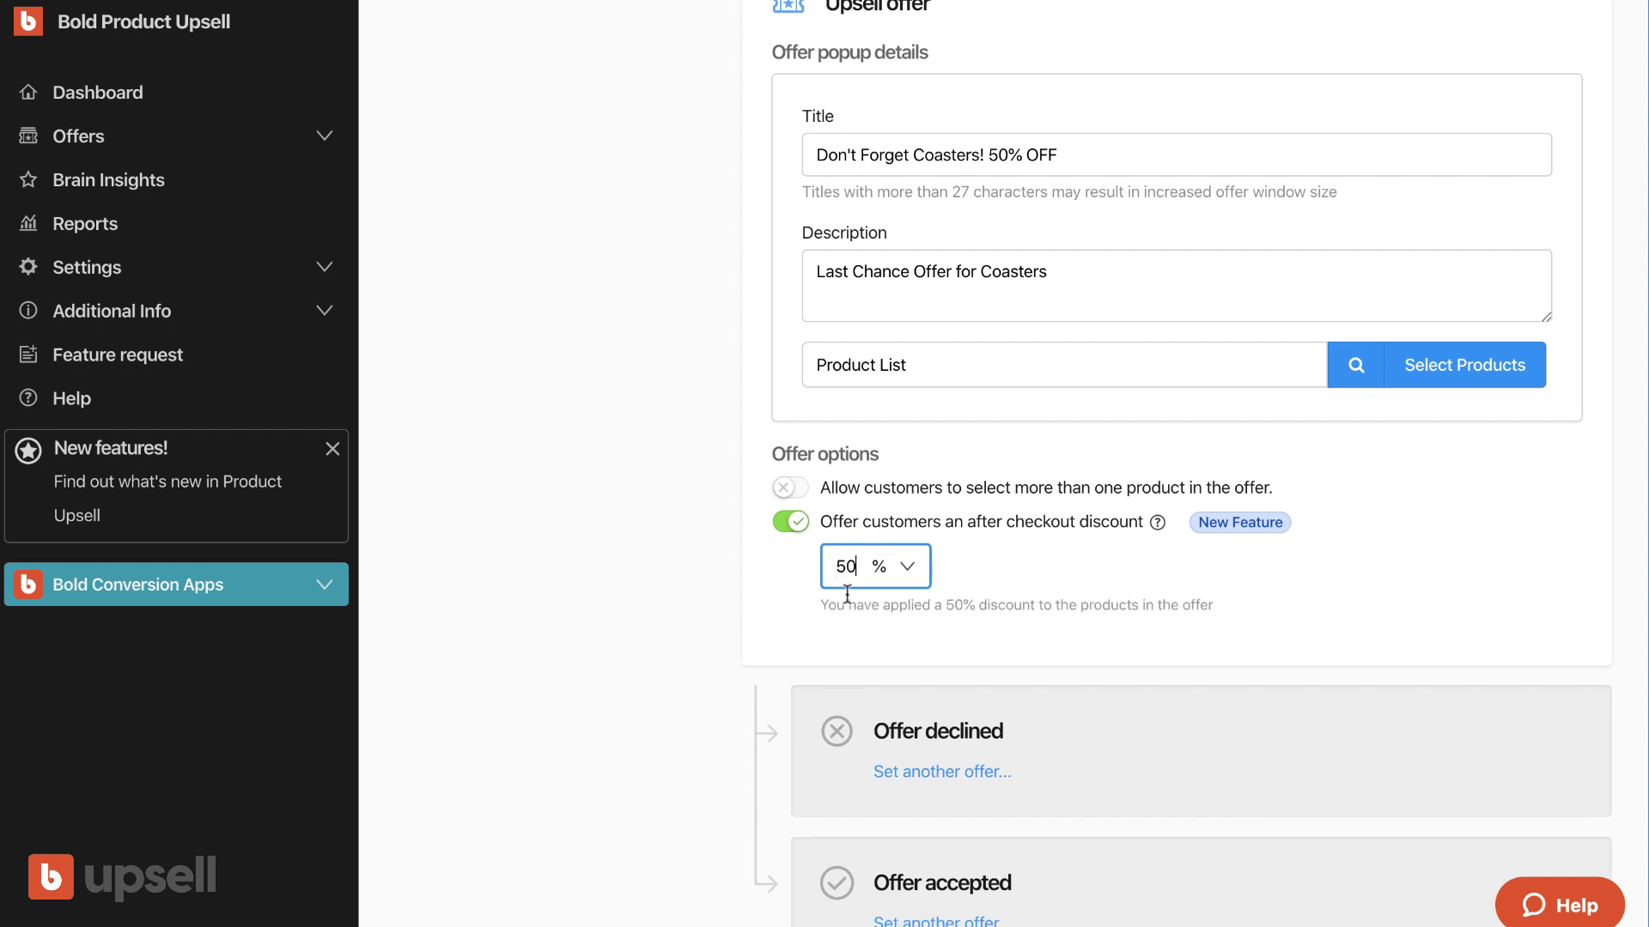
scroll(847, 595, "up", 1)
left_click(835, 647)
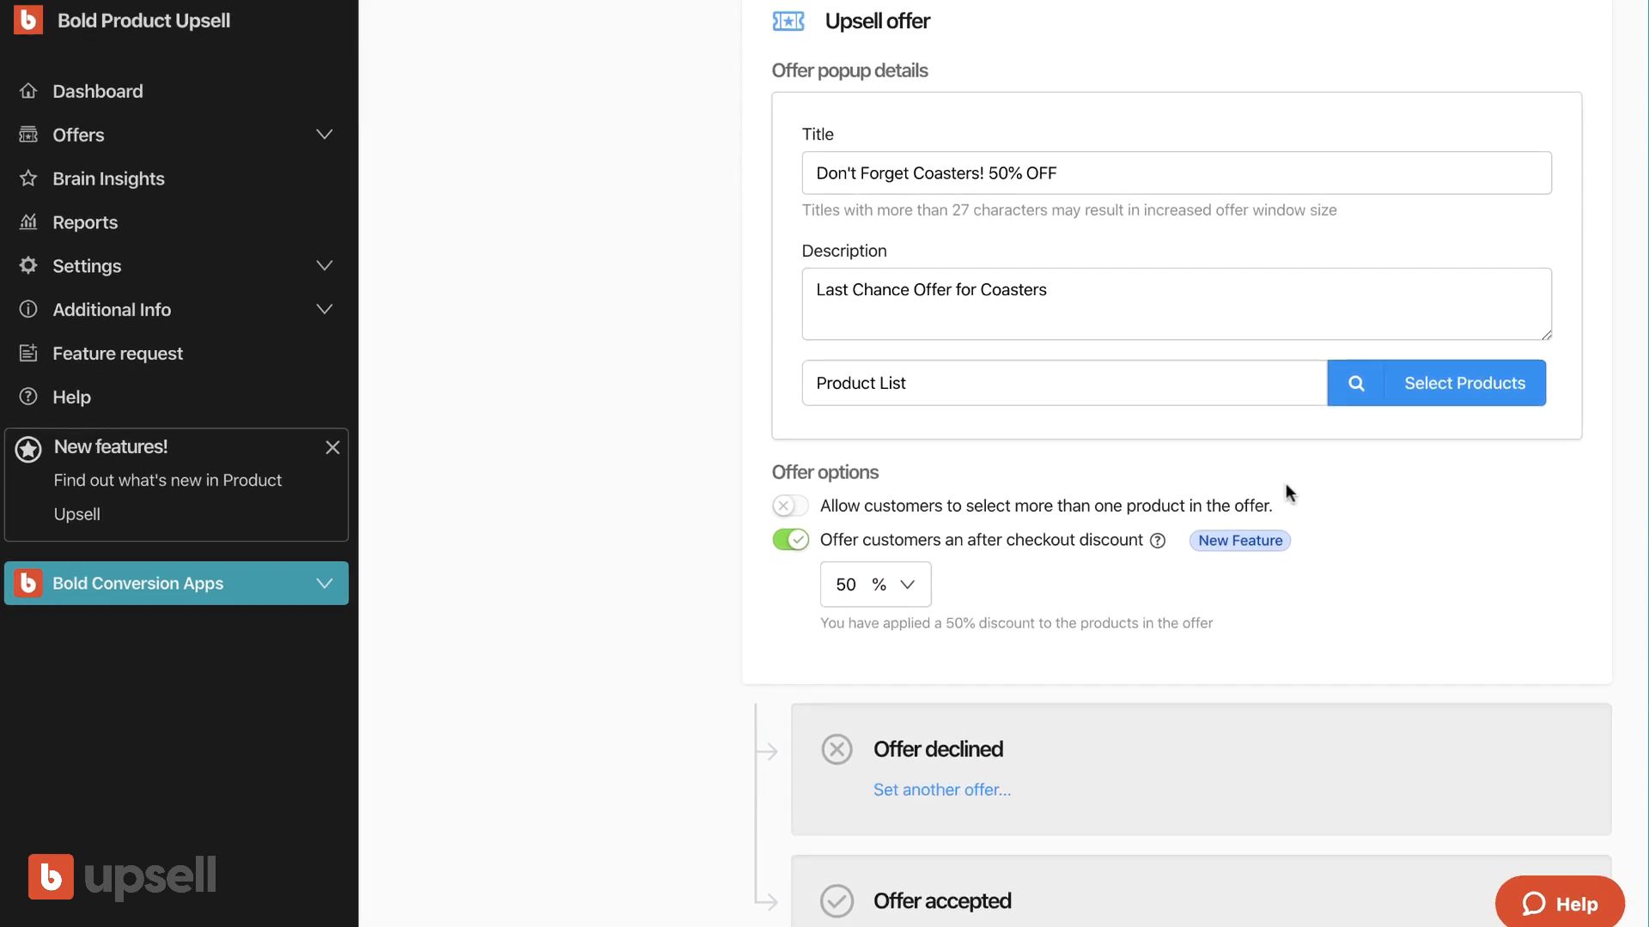
Step: Save the coasters upsell offer with its date range and cart value conditions
scroll(990, 558, "down", 15)
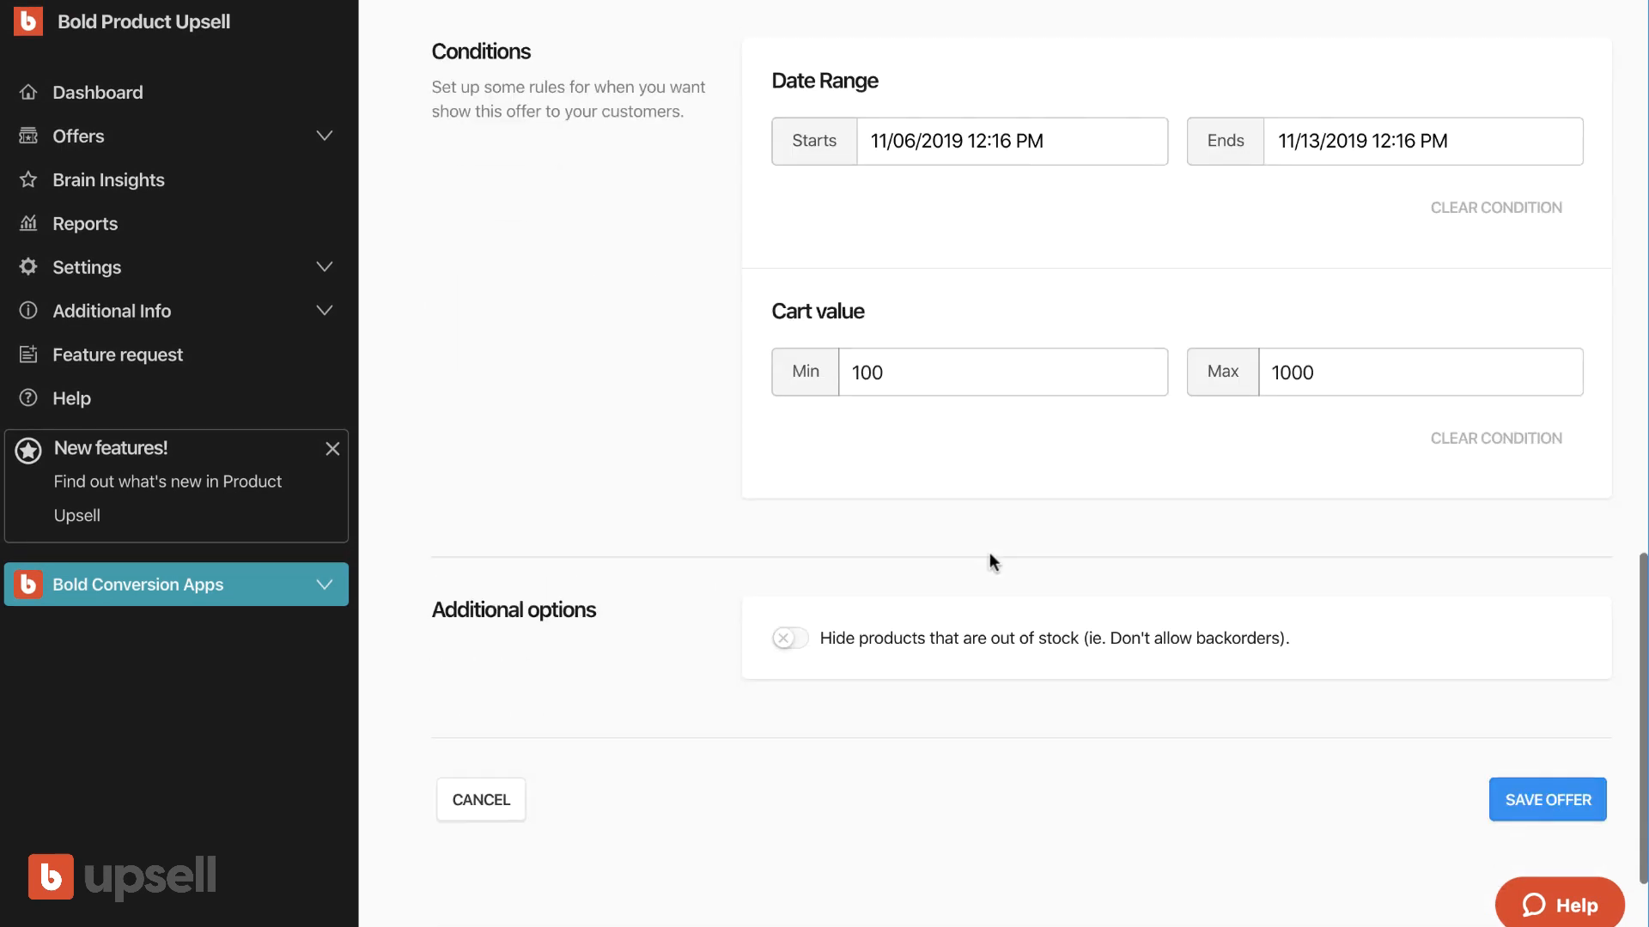
left_click(1542, 629)
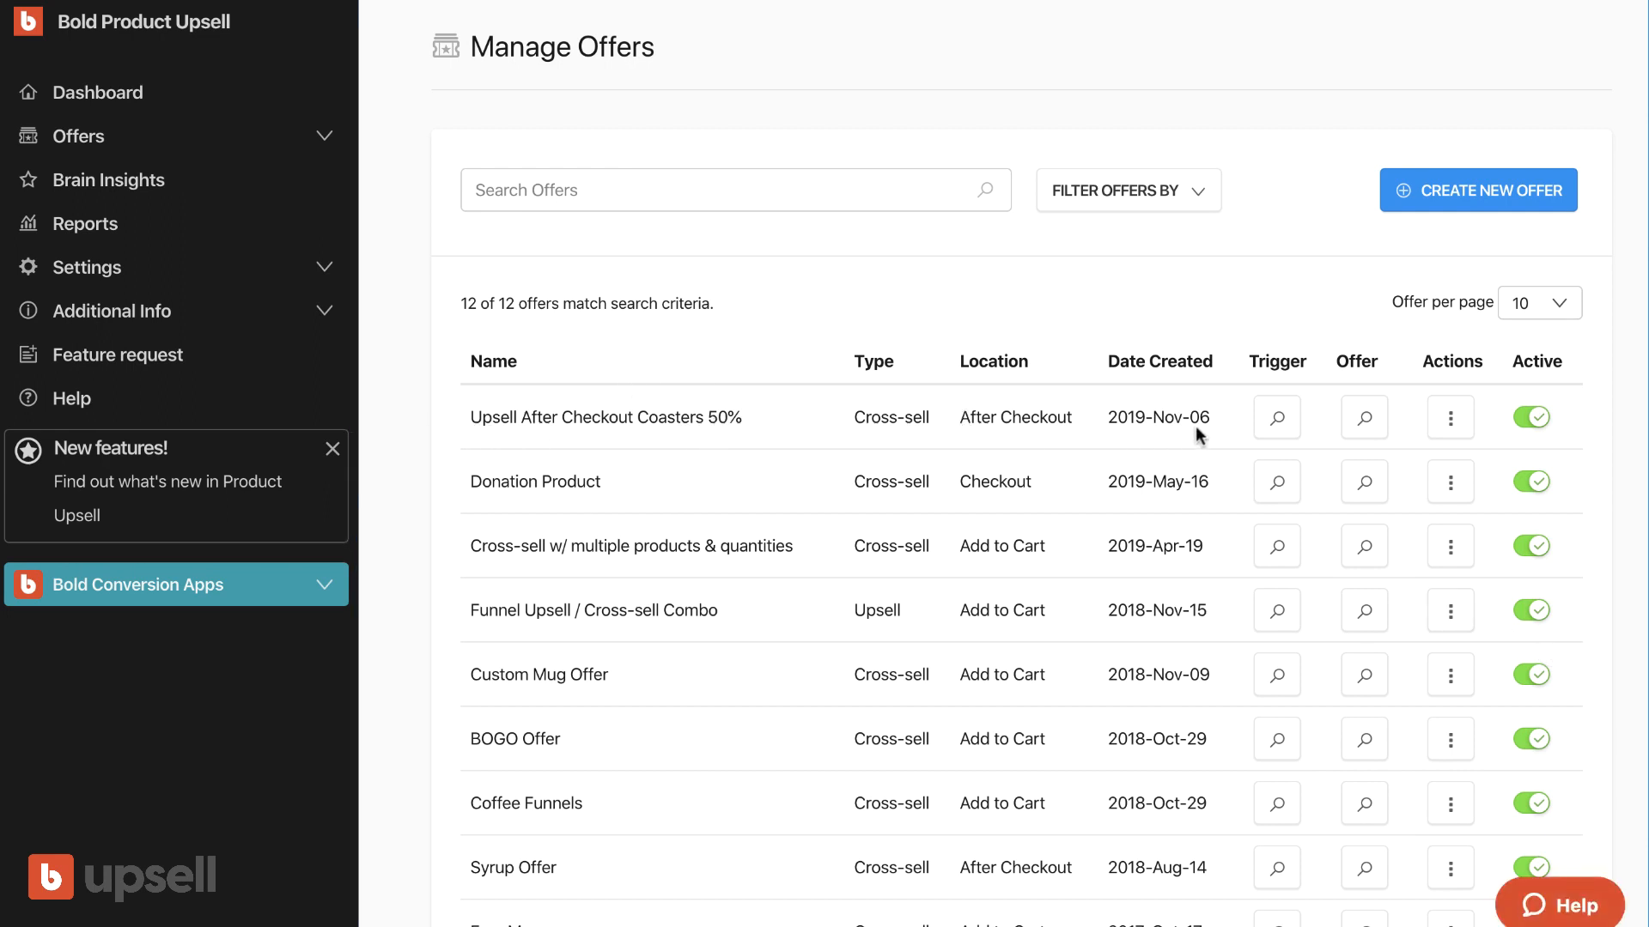
Step: Review the triggers of the Upsell After Checkout Coasters 50% offer and open its available actions
left_click(1279, 420)
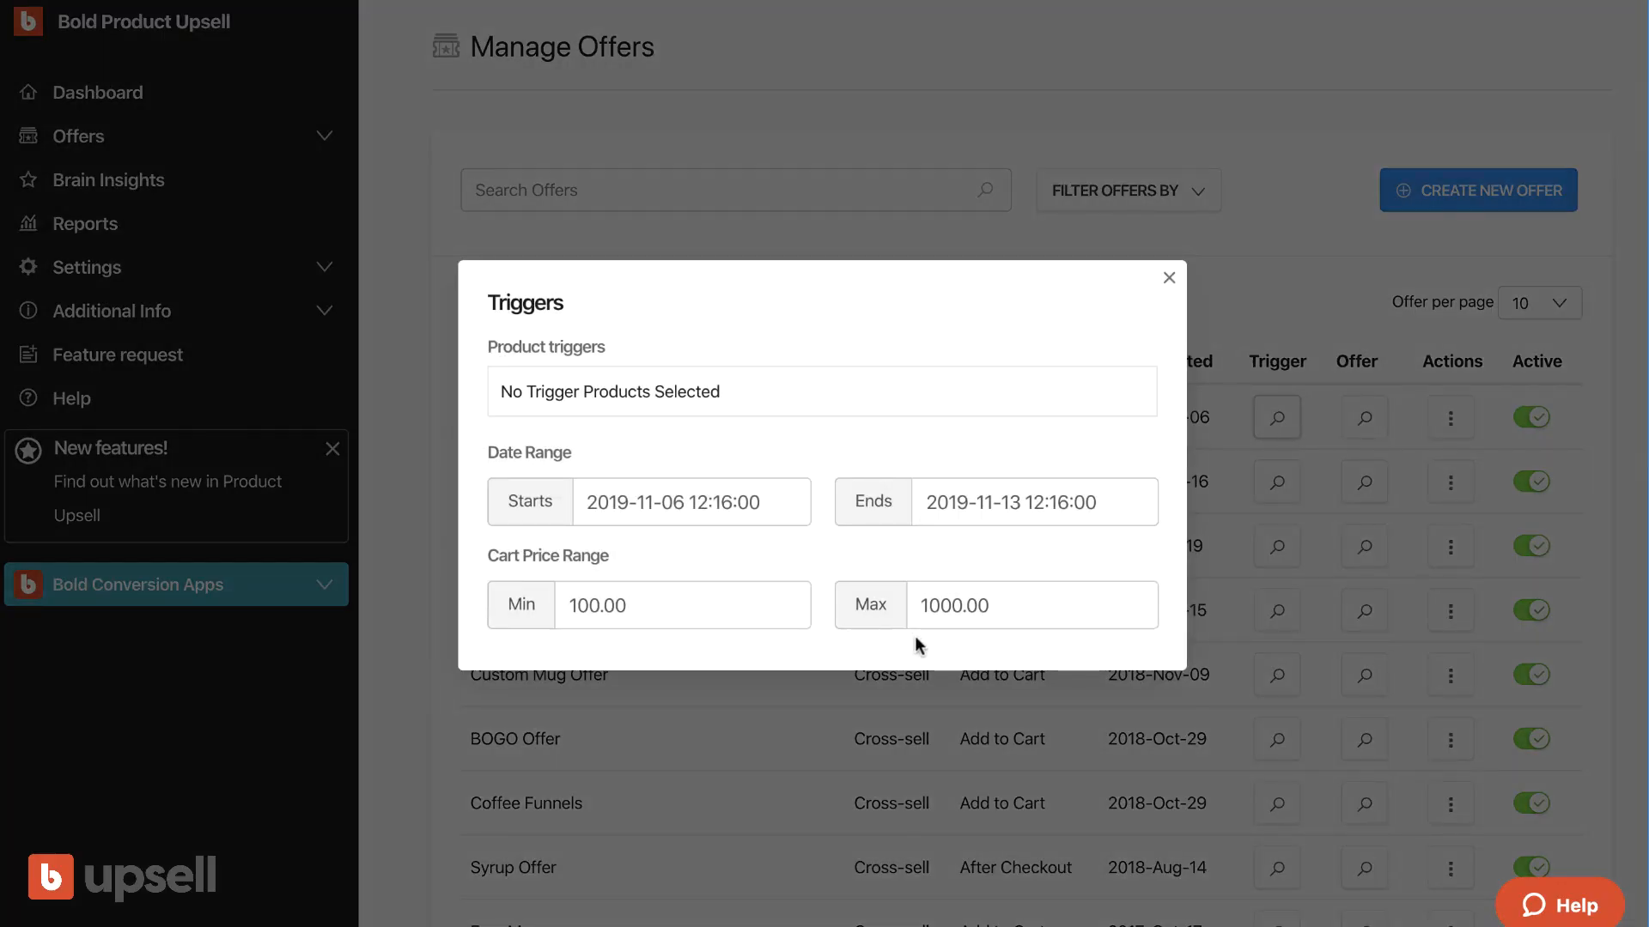
left_click(1180, 284)
left_click(1451, 417)
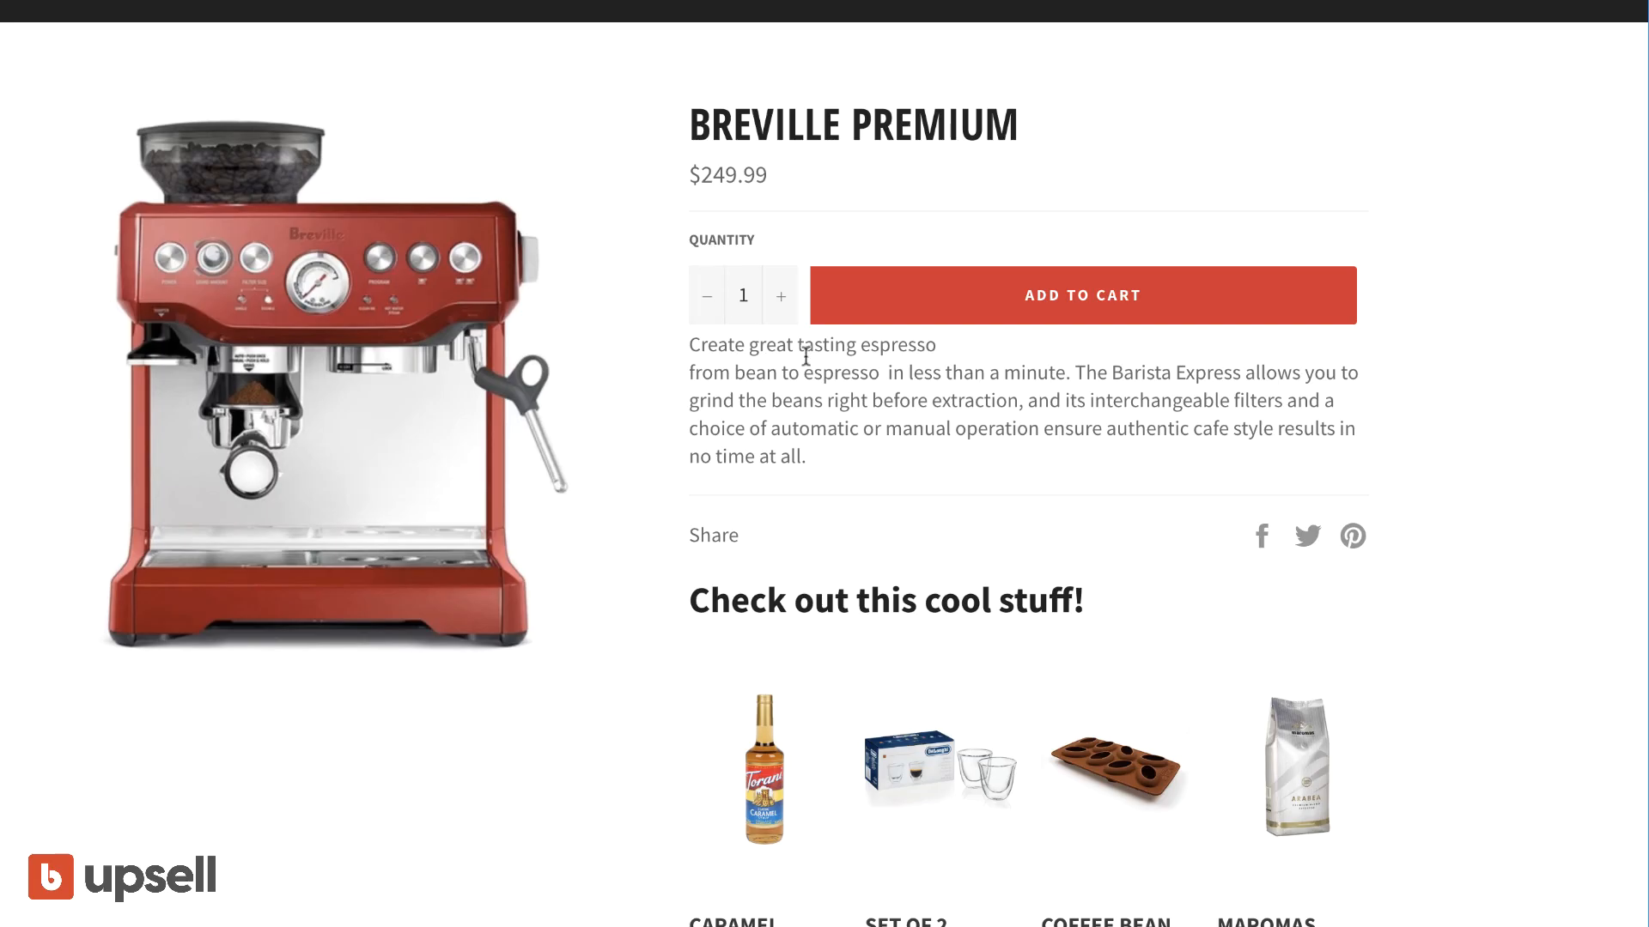
Step: In the Bold Commerce Demo Store, add the Breville Premium to the cart, check out and accept the Coffee Filters offer
left_click(1039, 304)
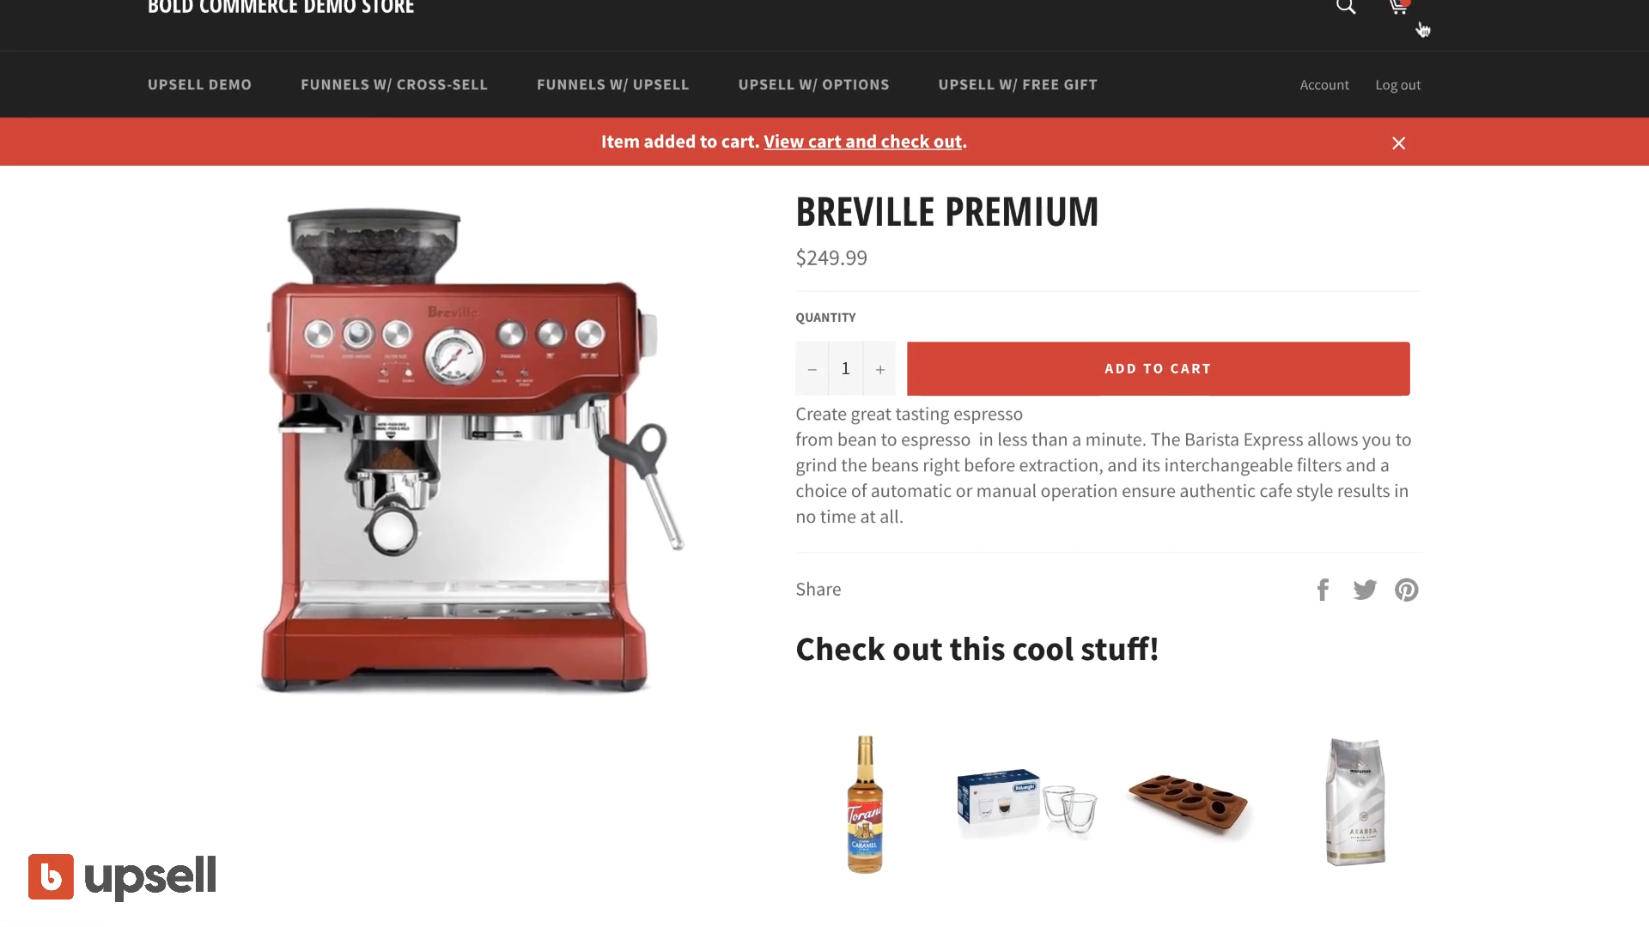
left_click(1420, 53)
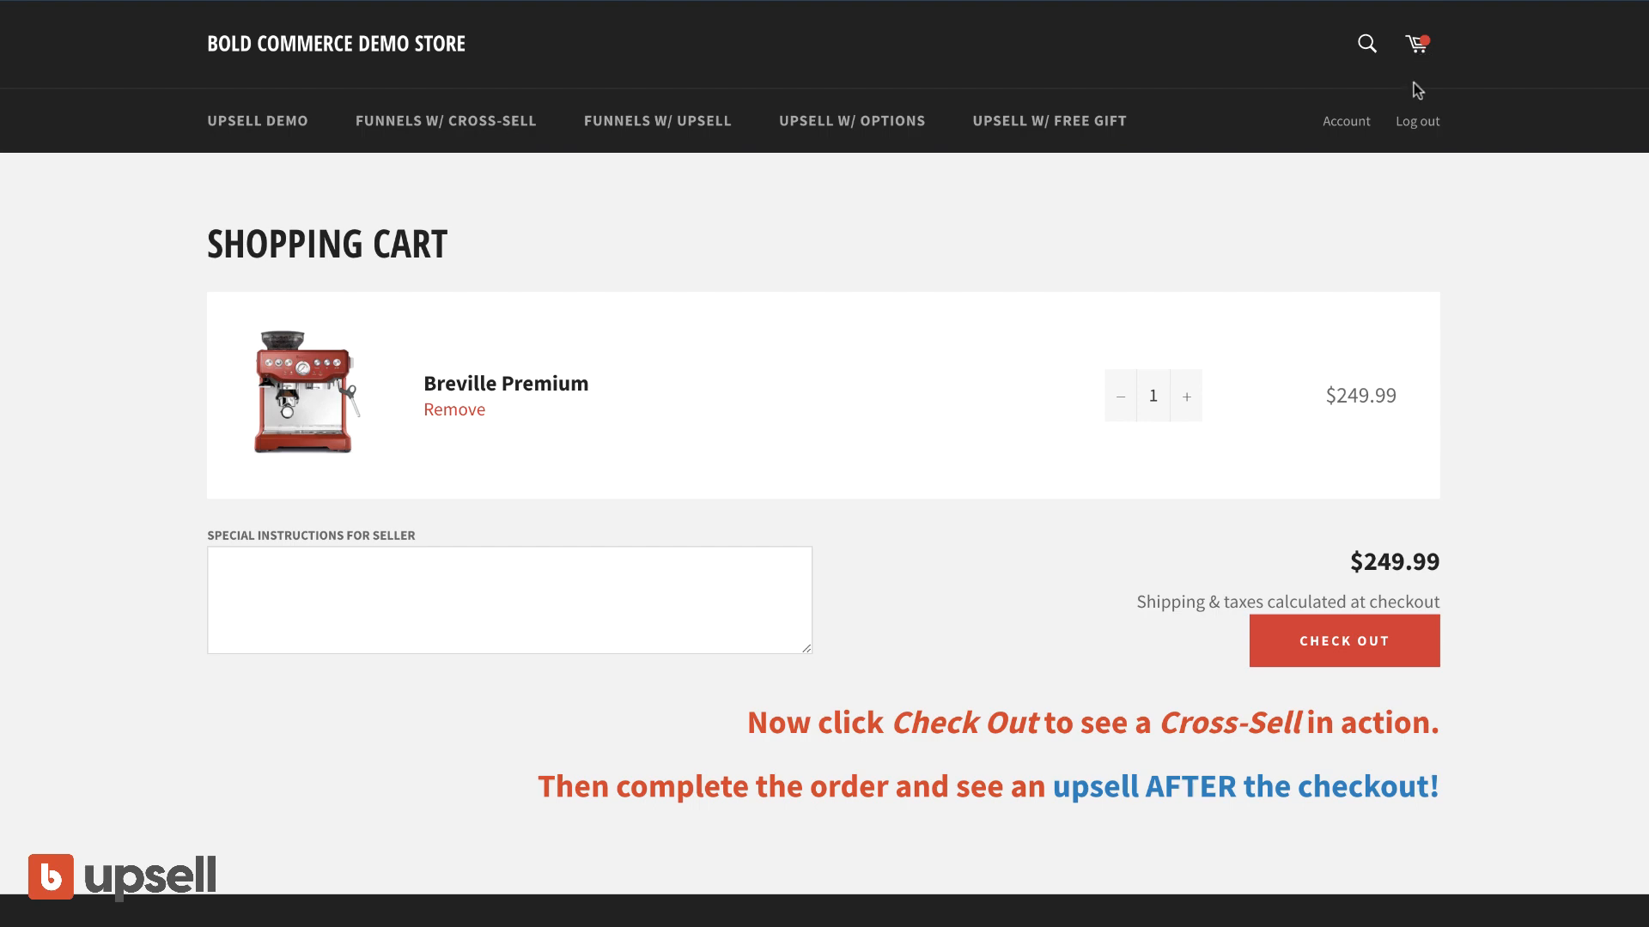
left_click(1352, 647)
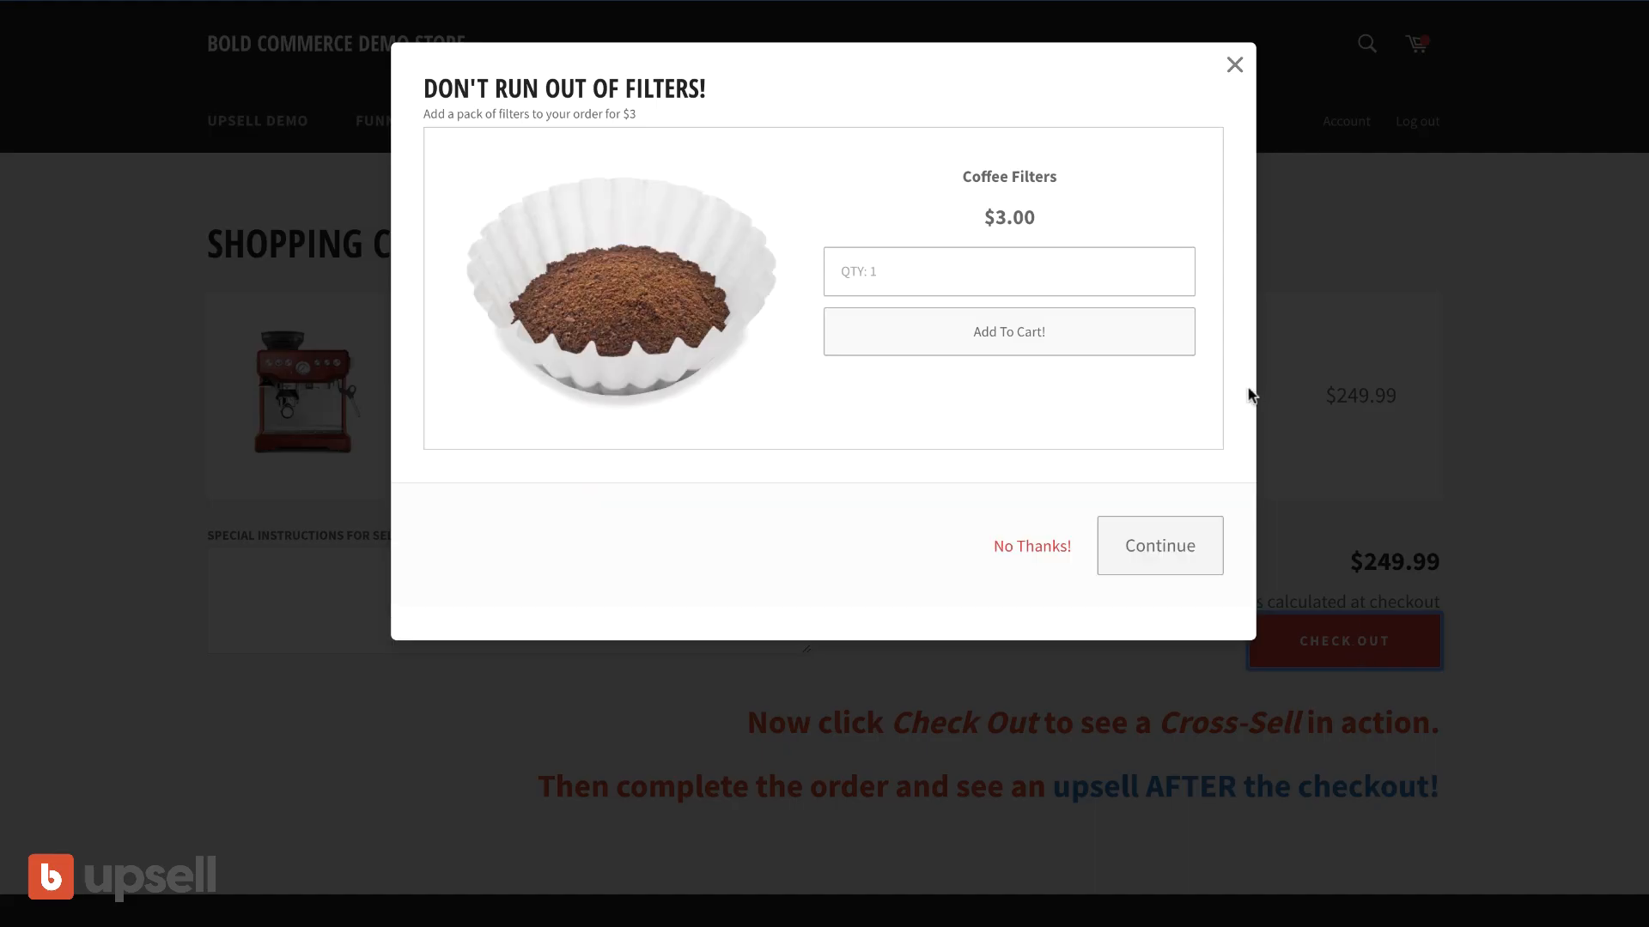
left_click(1059, 351)
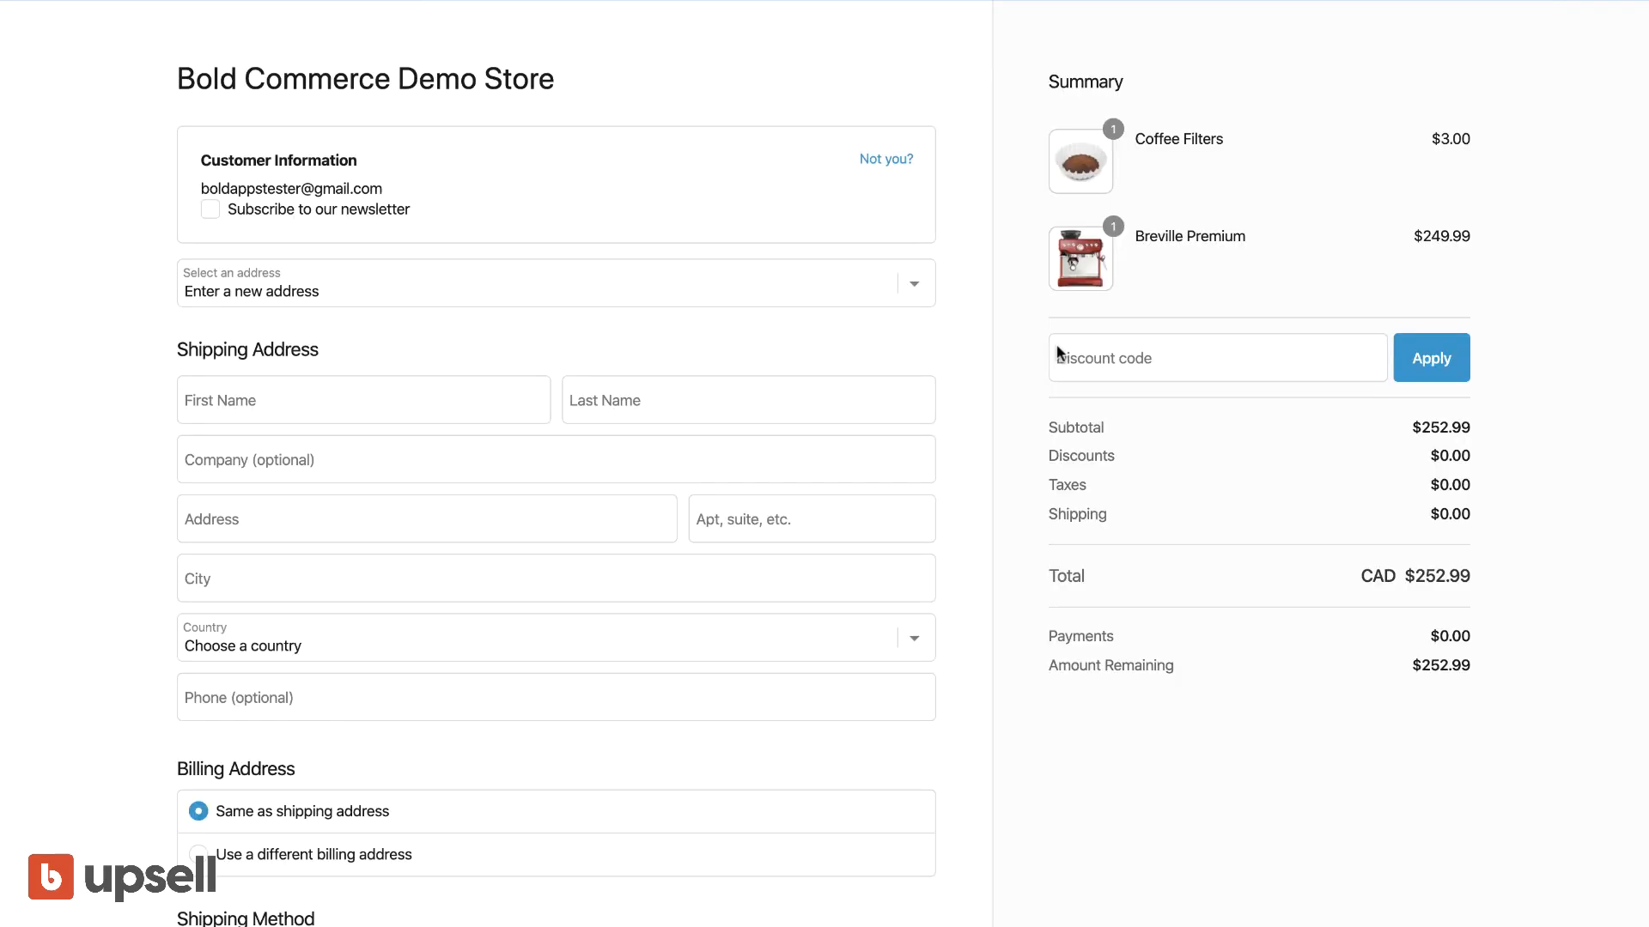
Step: Fill in the shipping details from the saved address and complete the order with Standard shipping and the saved Visa card
left_click(914, 283)
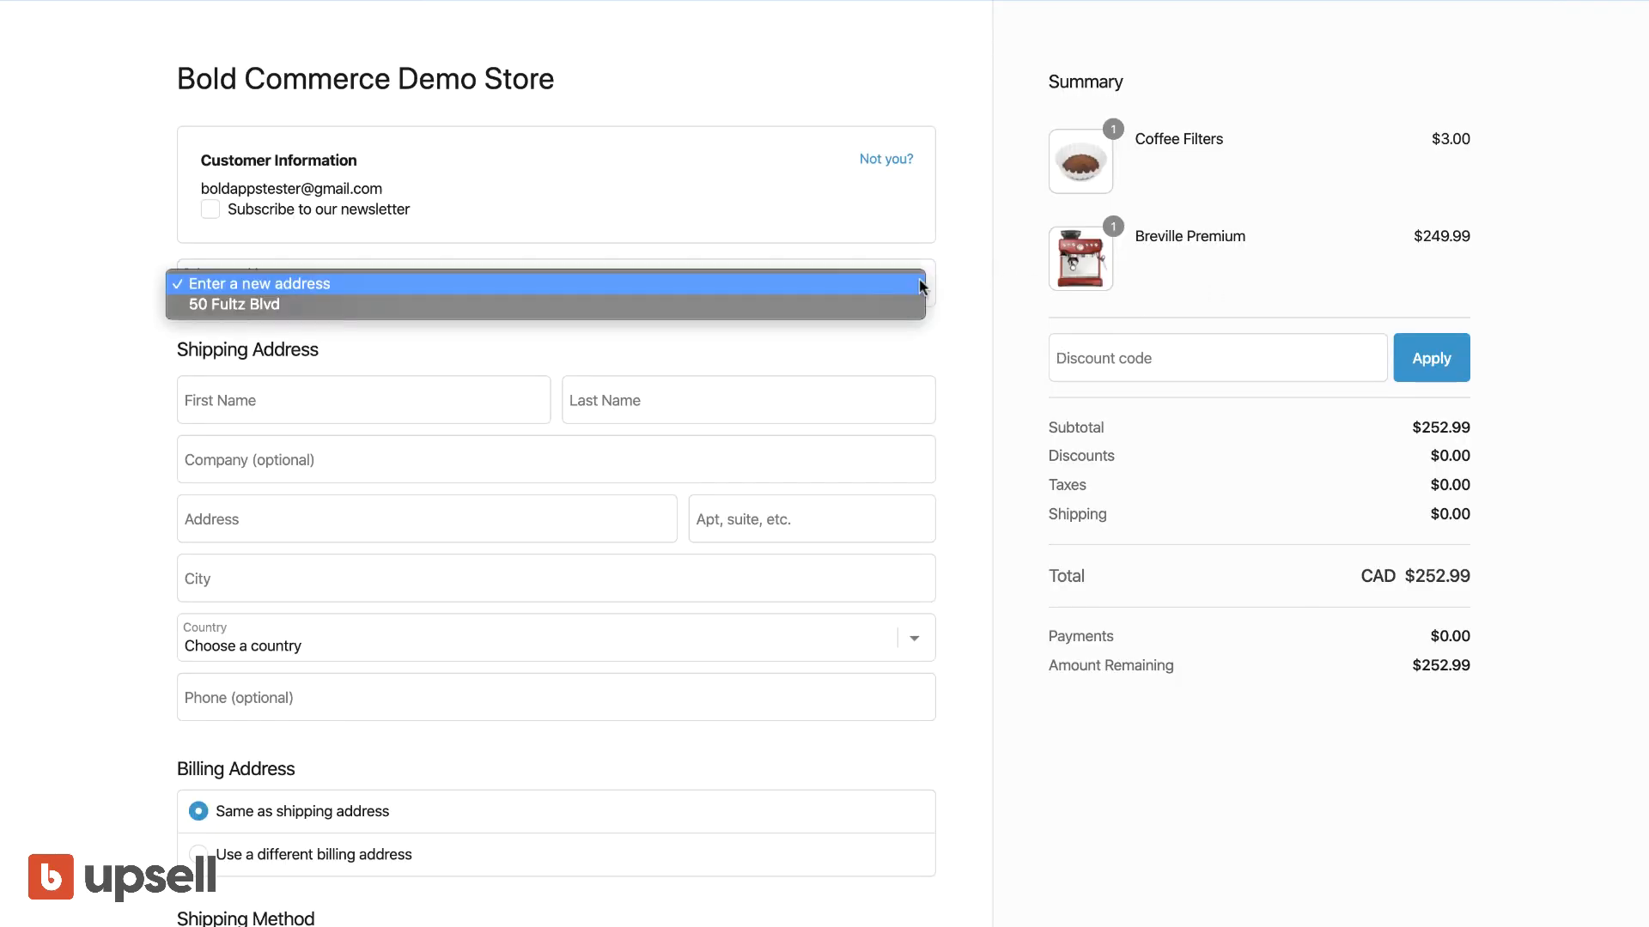
left_click(863, 307)
scroll(913, 376, "down", 7)
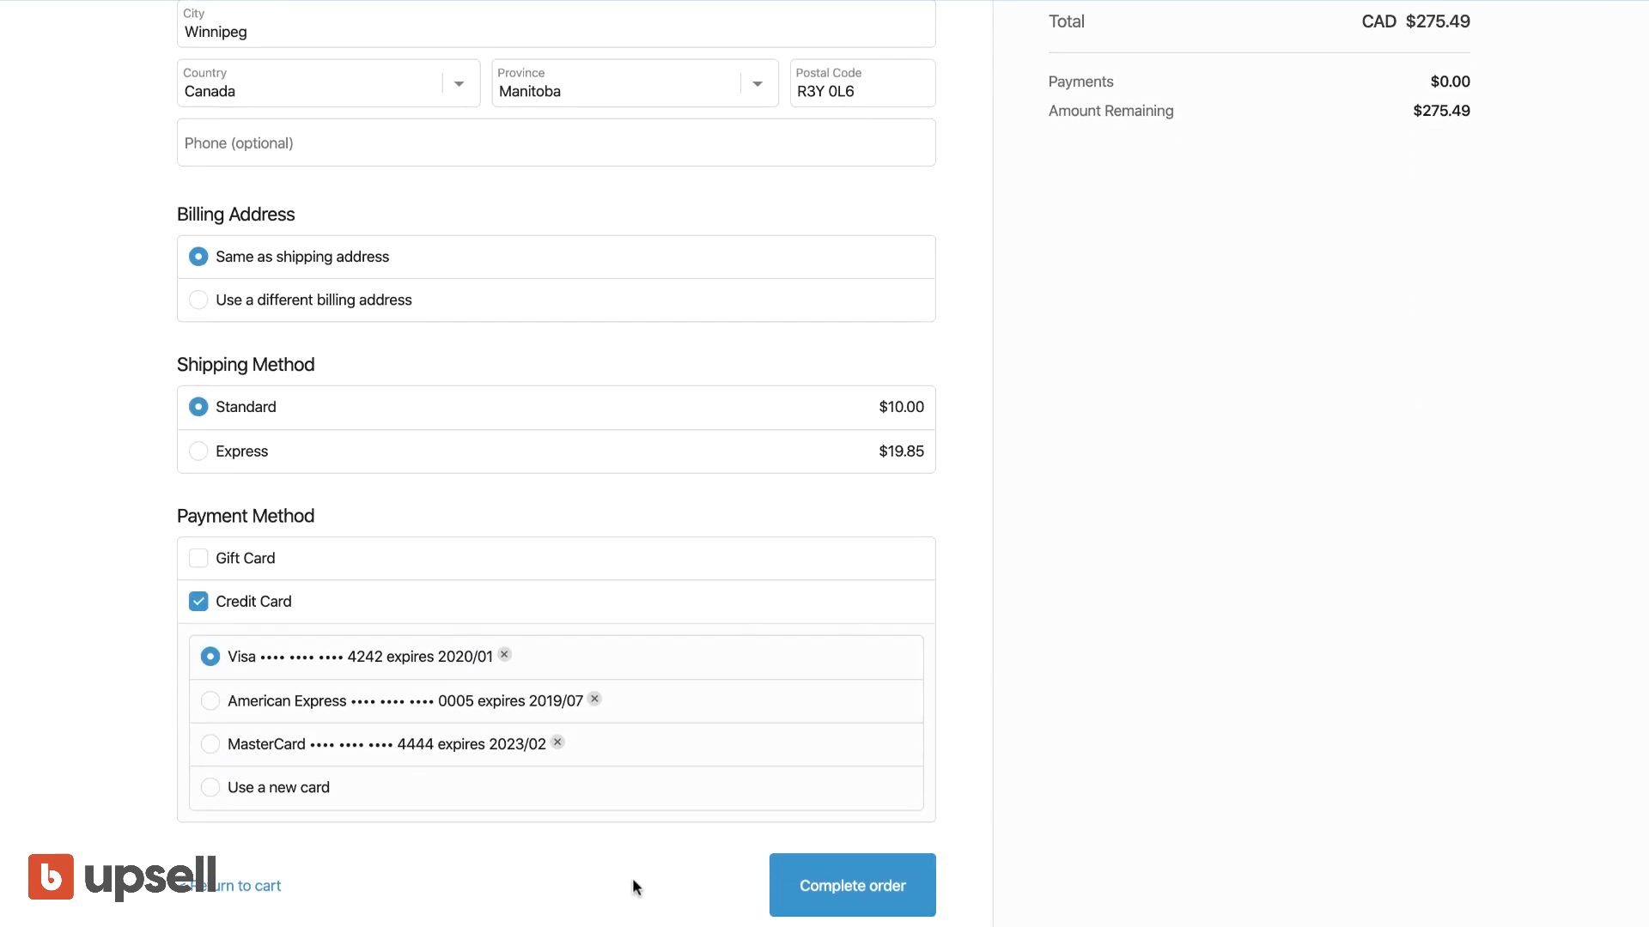
left_click(853, 893)
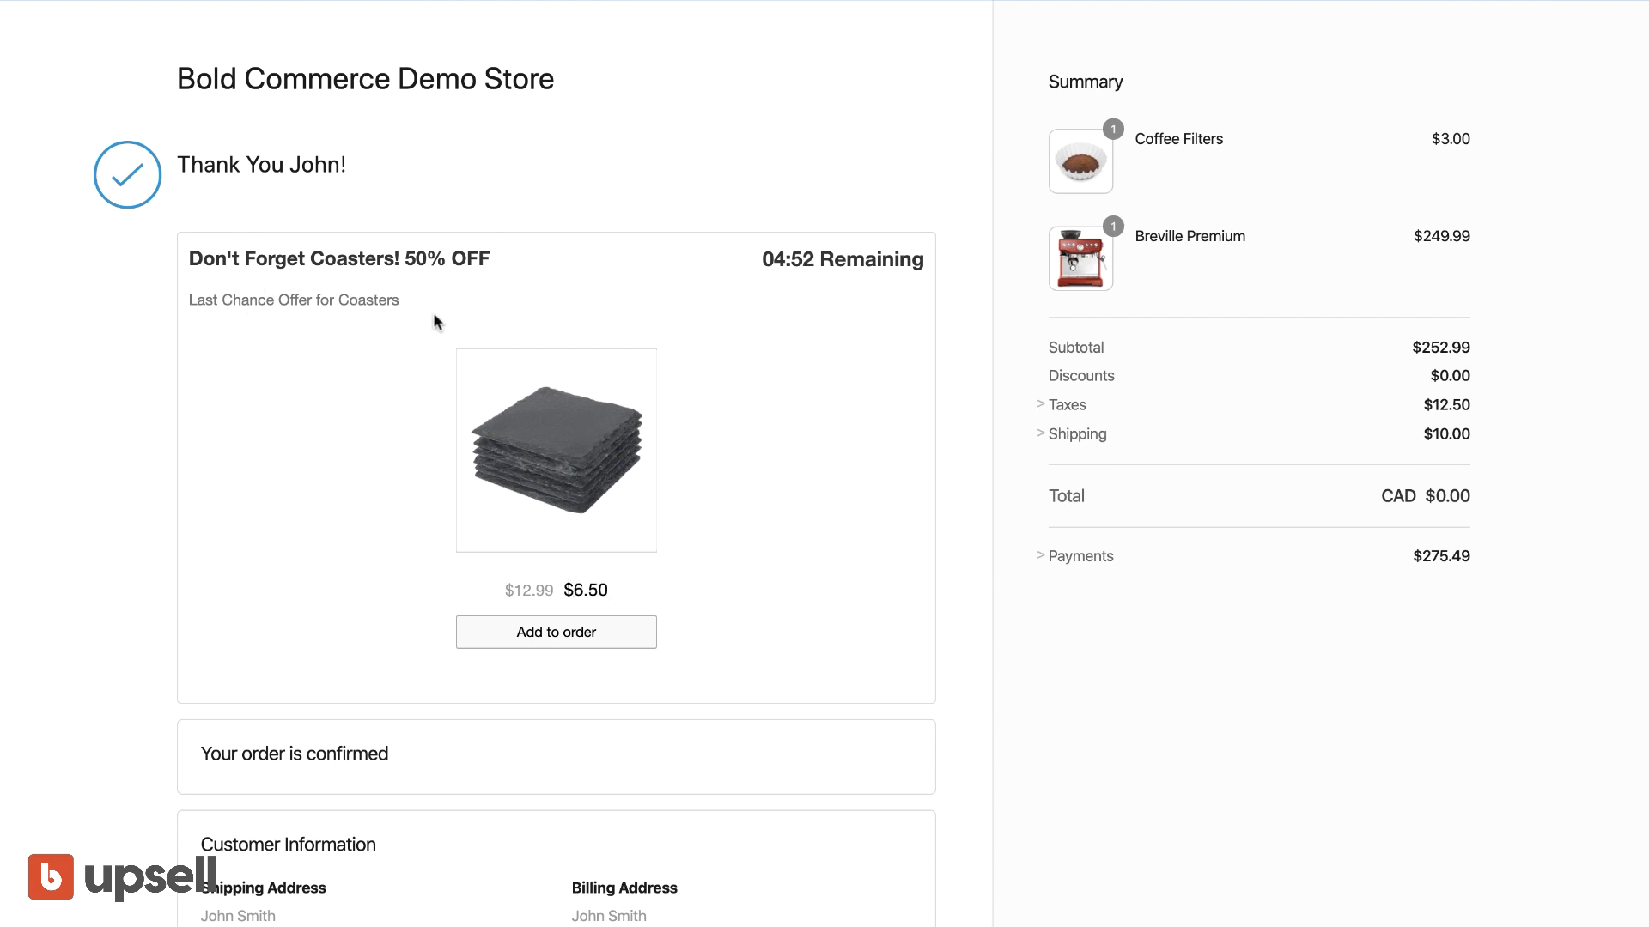
Step: Add the half-price coasters from the after-checkout offer to the order and confirm the addition
left_click(573, 641)
left_click(753, 740)
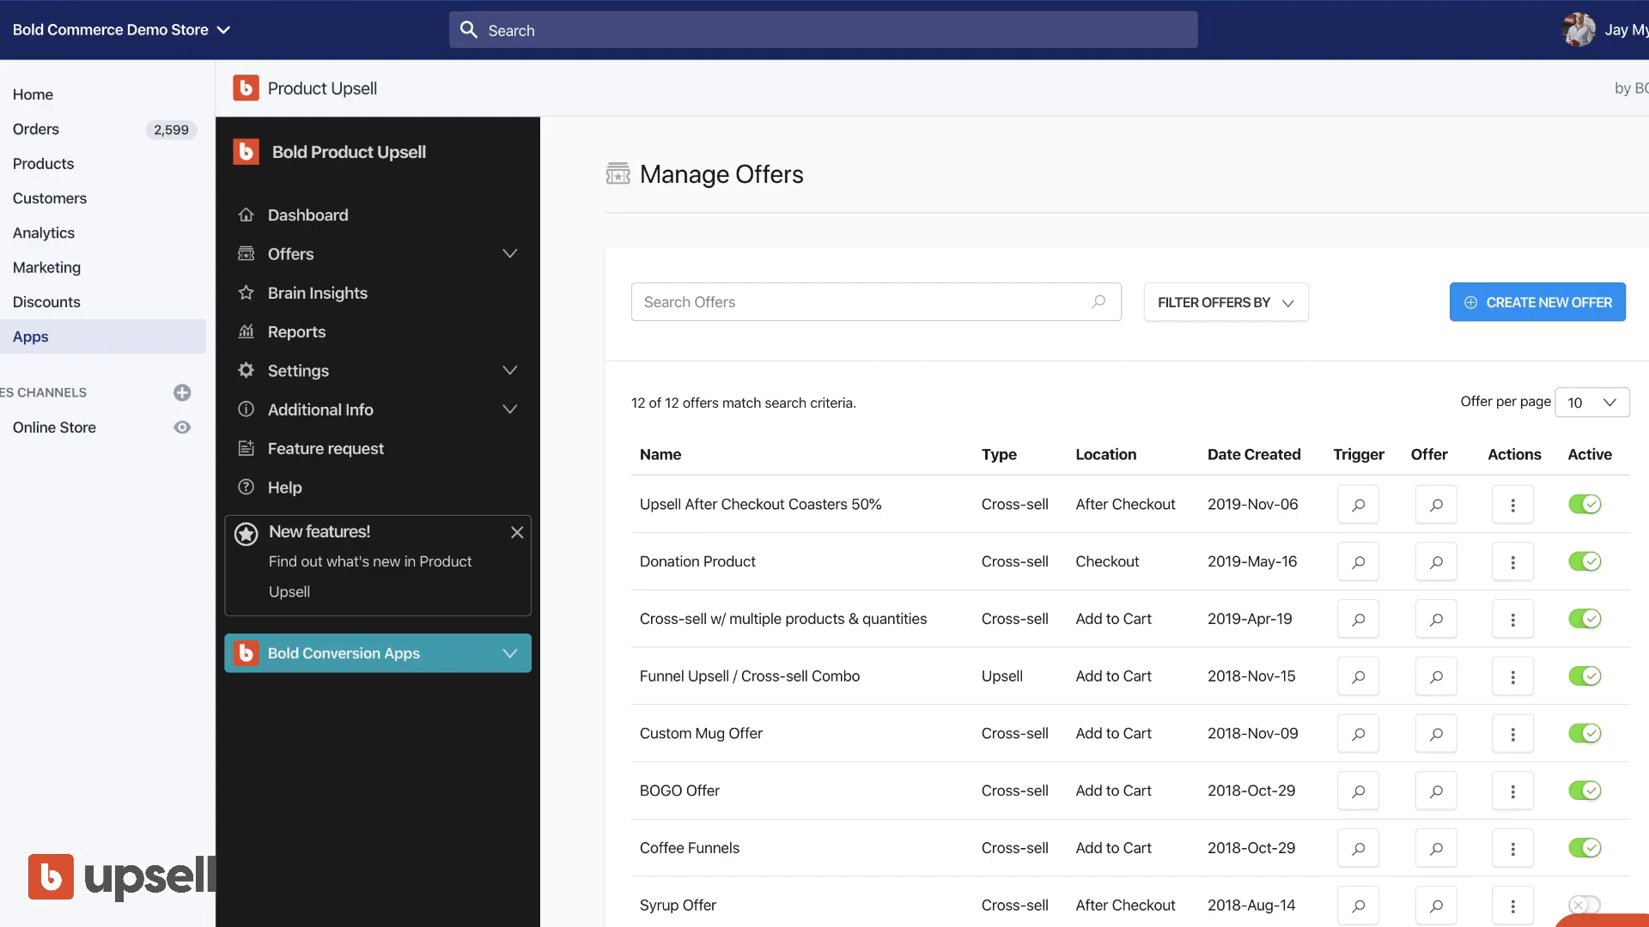
Step: Open the Upsell Settings in Bold Product Upsell and look through the options
left_click(406, 370)
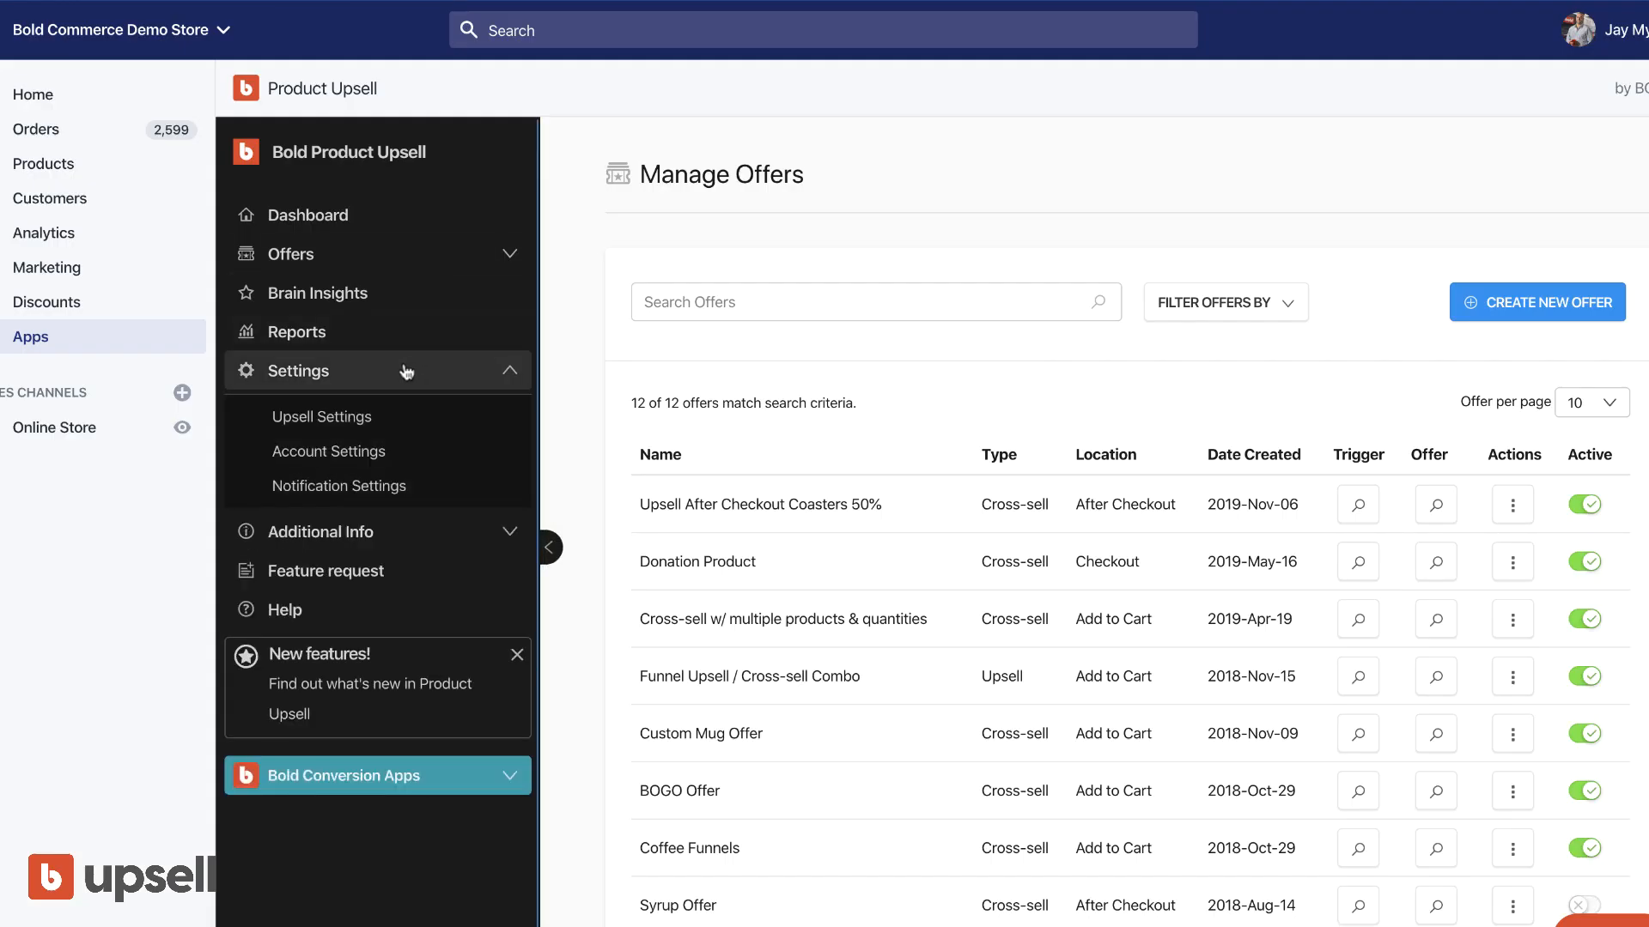
left_click(401, 418)
scroll(820, 626, "down", 10)
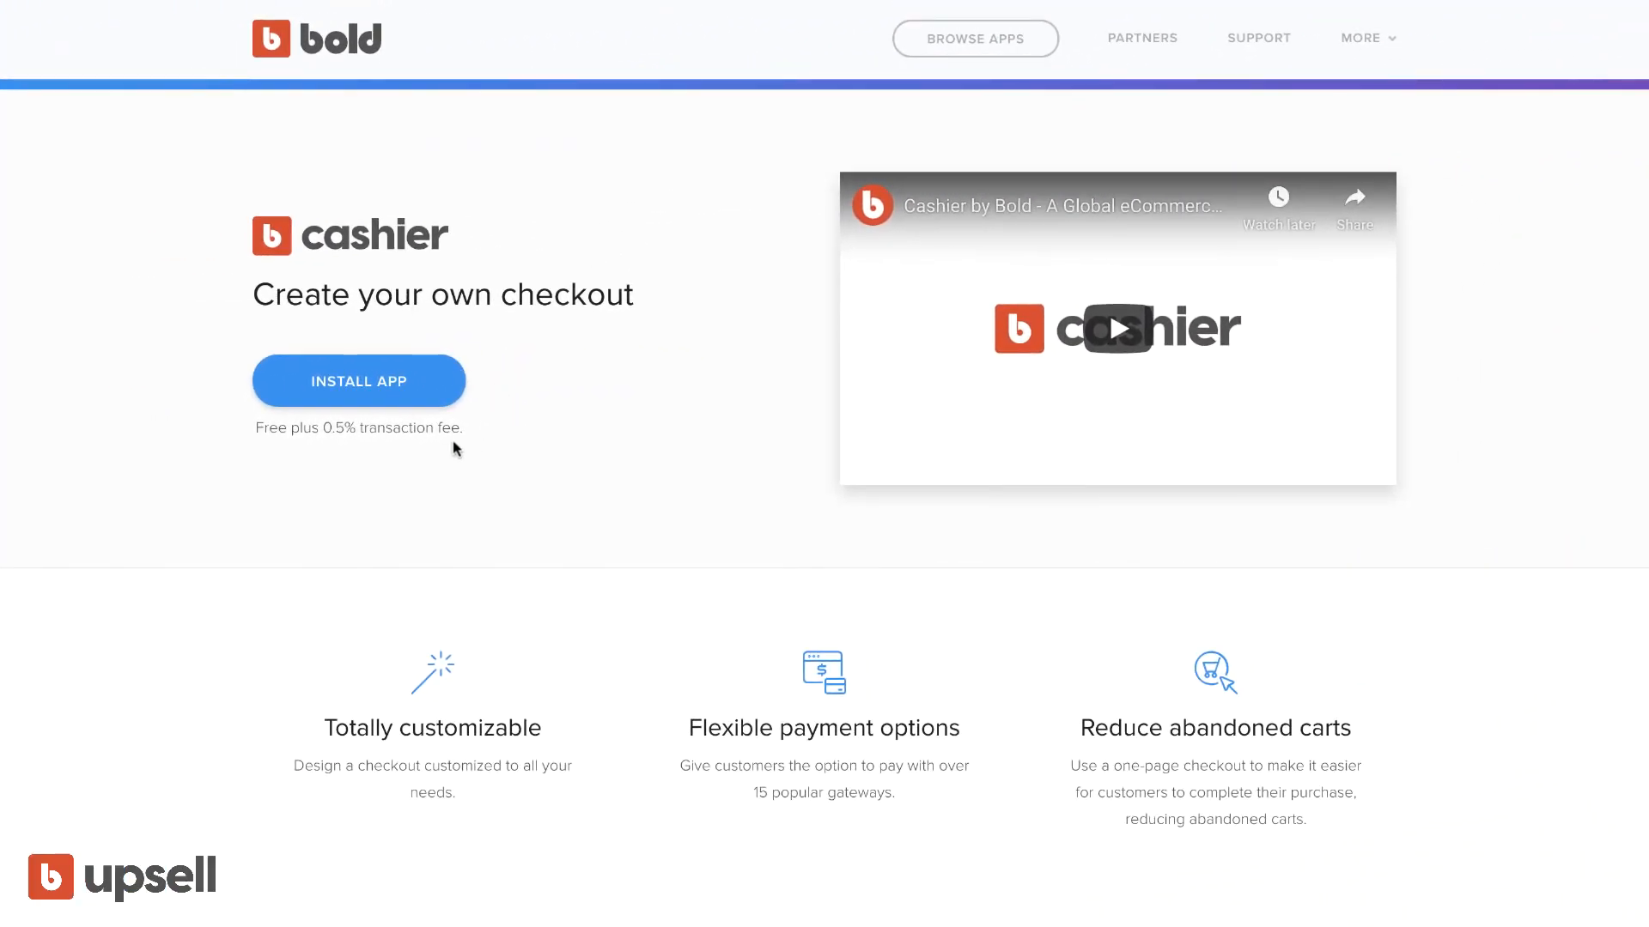
Step: Start installing the Cashier app from the Bold website and choose Shopify as the ecommerce platform
left_click(378, 385)
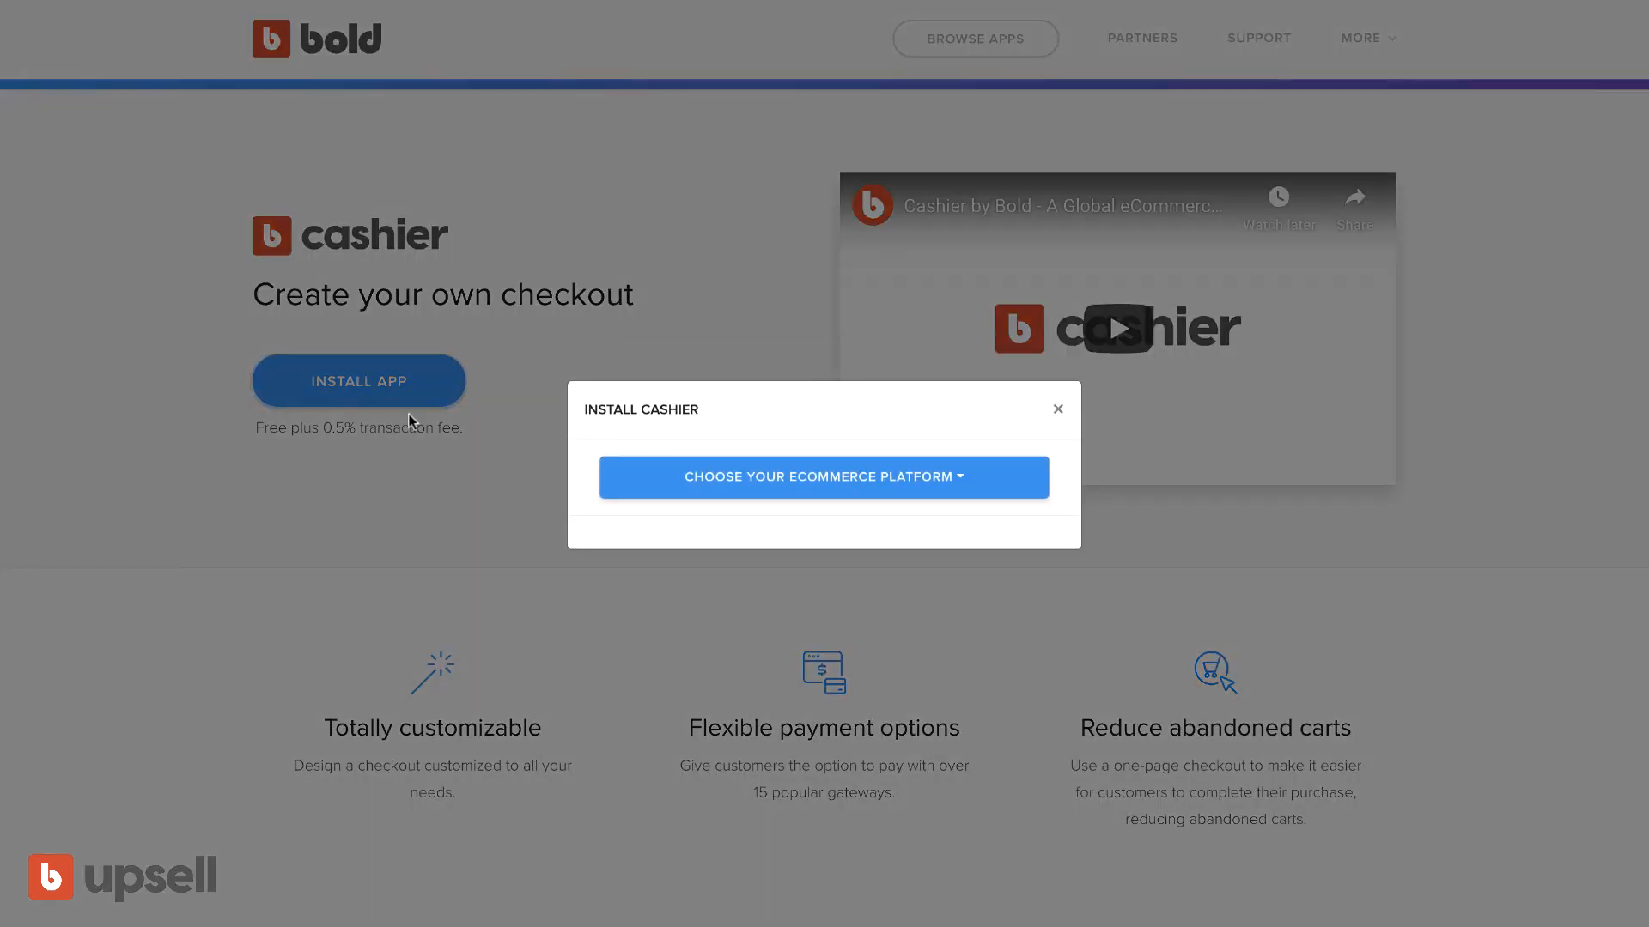
left_click(804, 490)
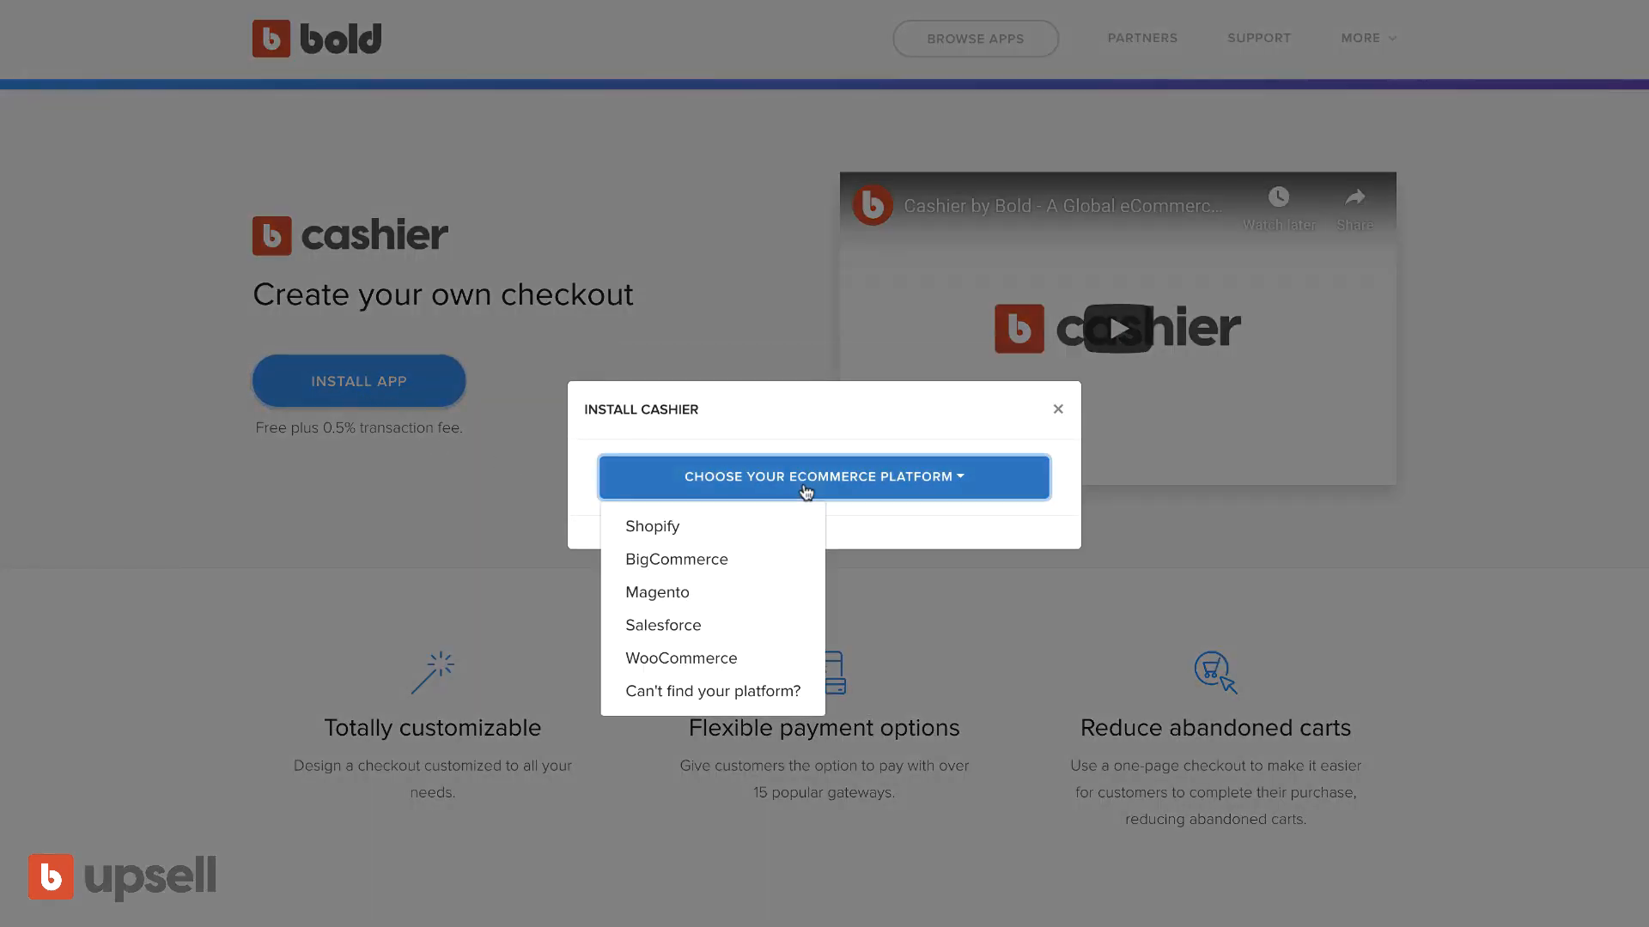
left_click(706, 530)
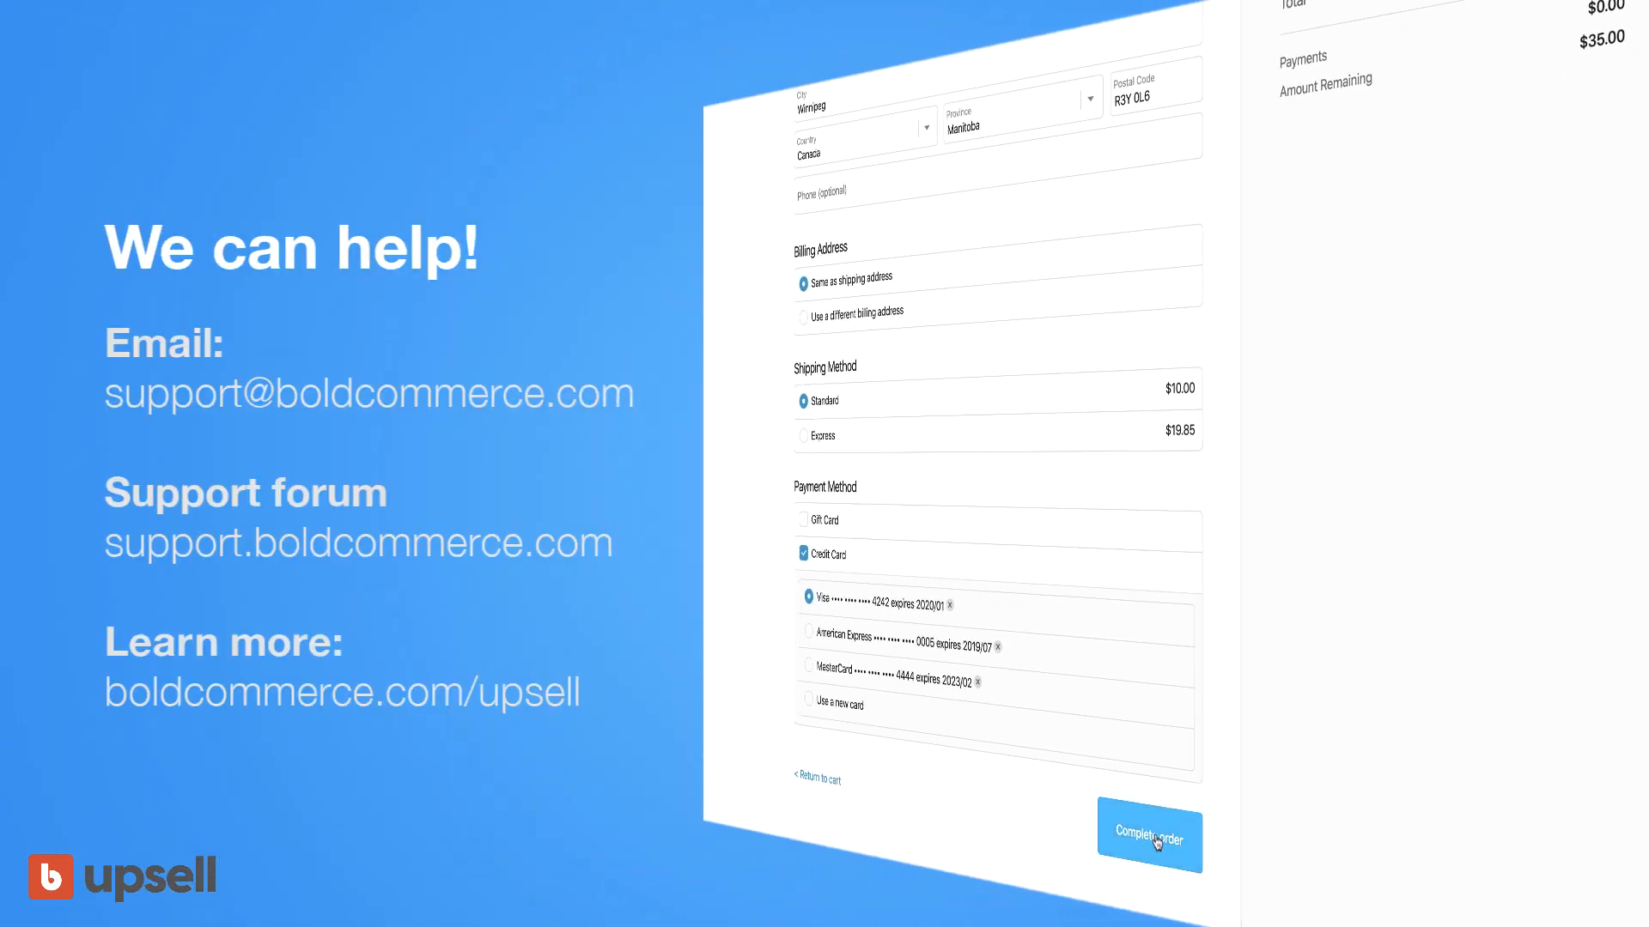
Step: Complete the demo store order for Coffee 1lb and Coffee Filters, and add the last-chance syrup offer to it
left_click(1156, 843)
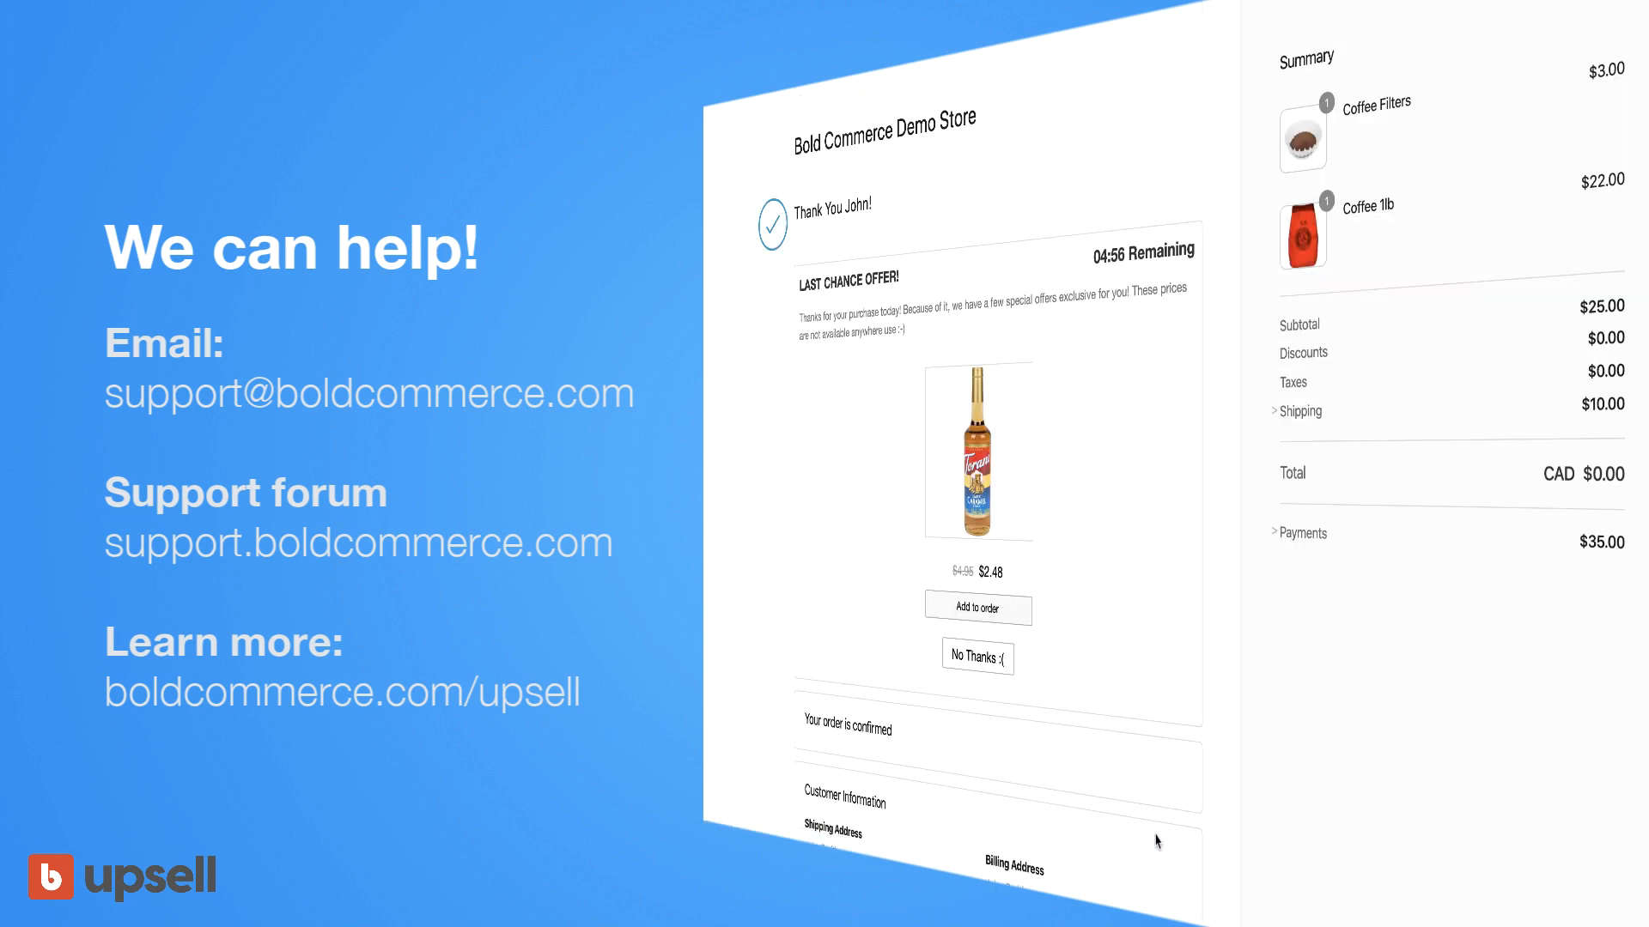
left_click(978, 608)
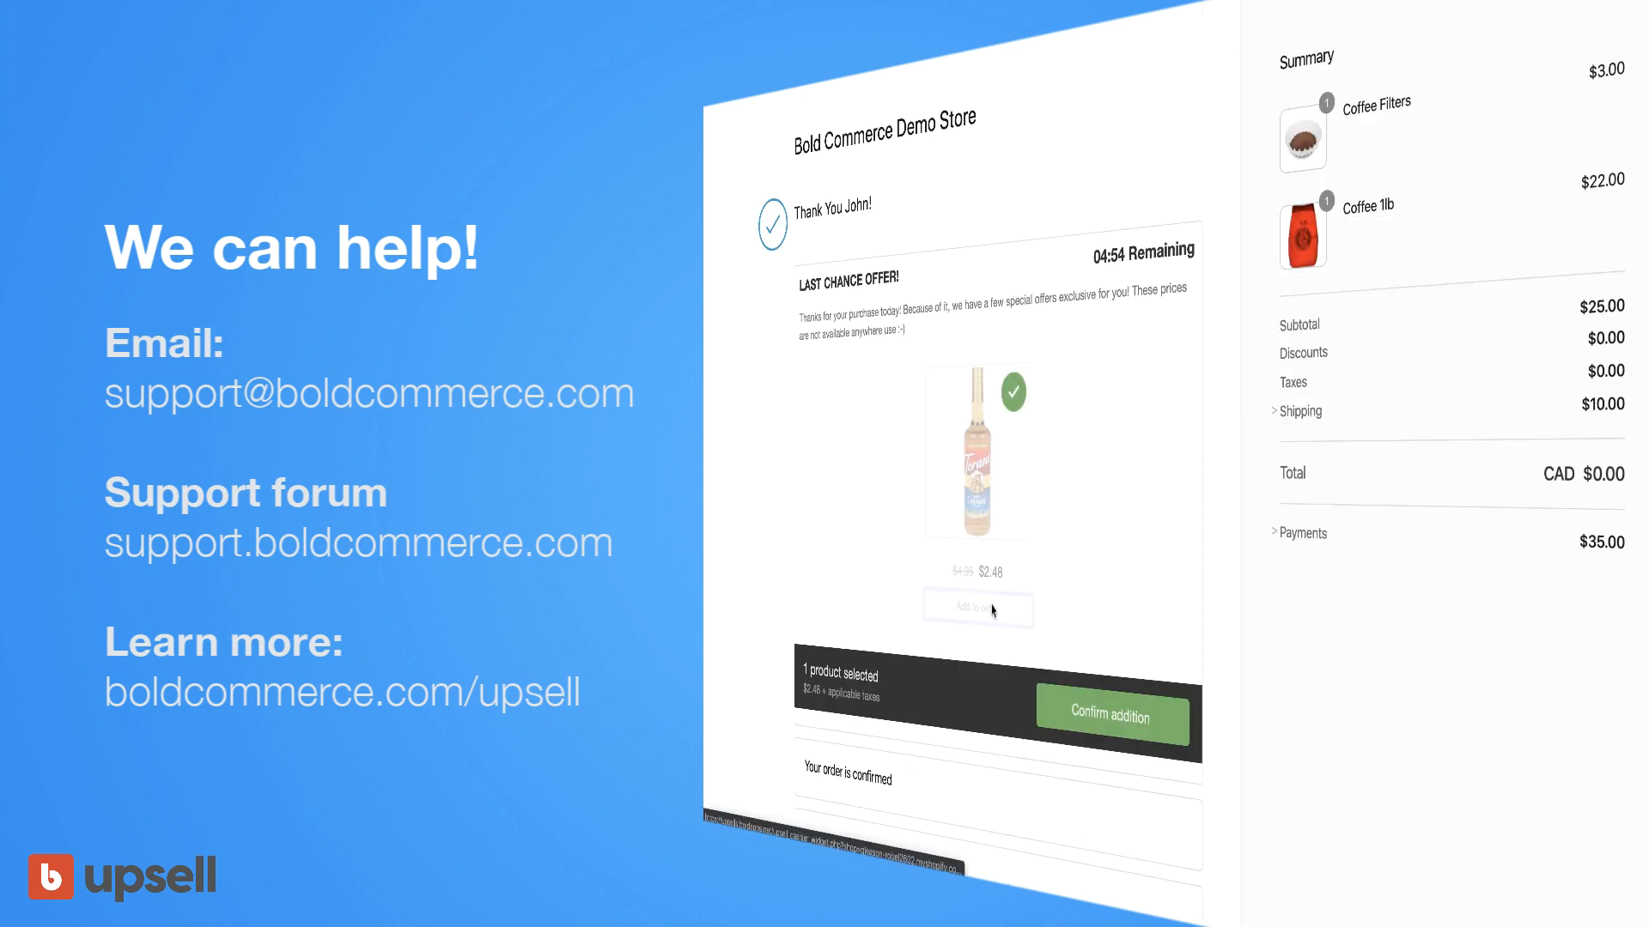
left_click(1076, 719)
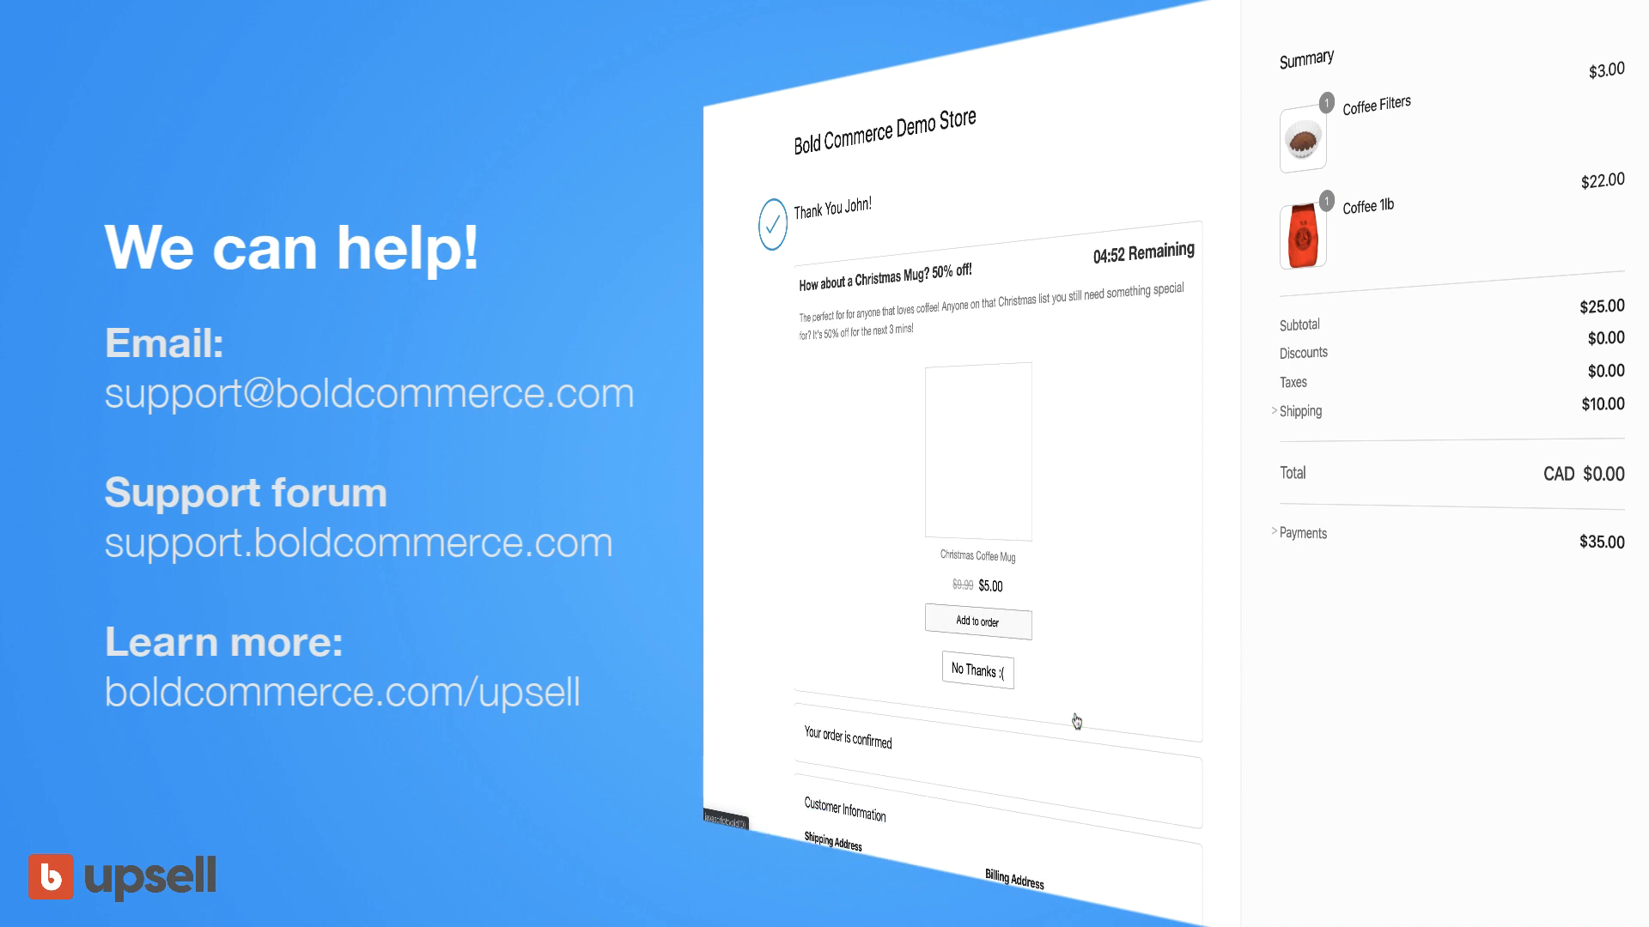